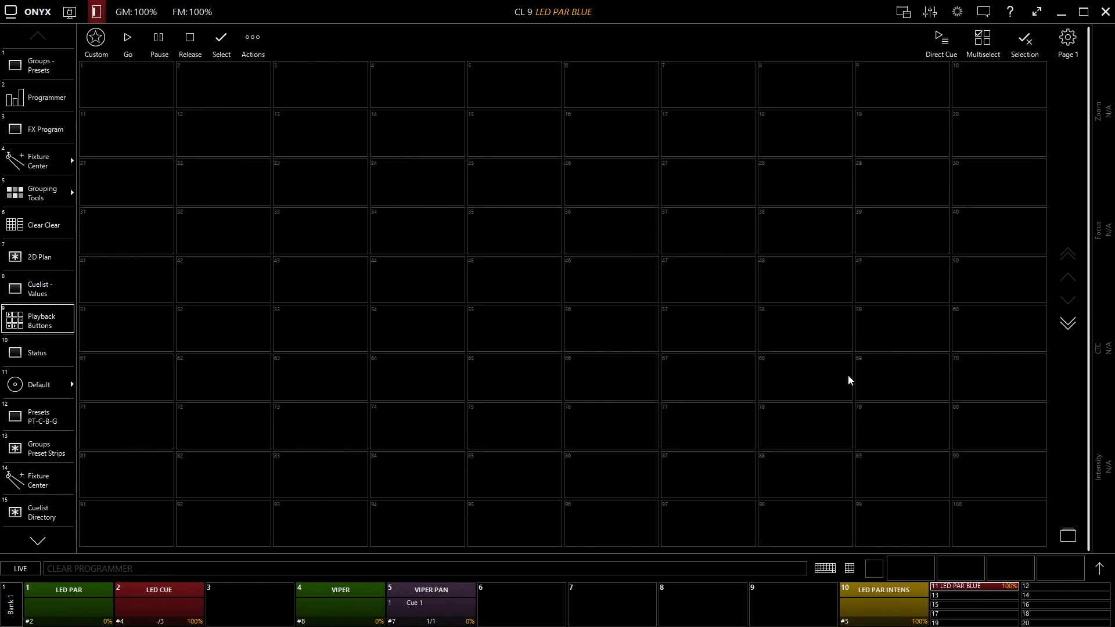
# - Select the LED PAR group and zero green and blue, leaving red at 100%
pyautogui.click(60, 67)
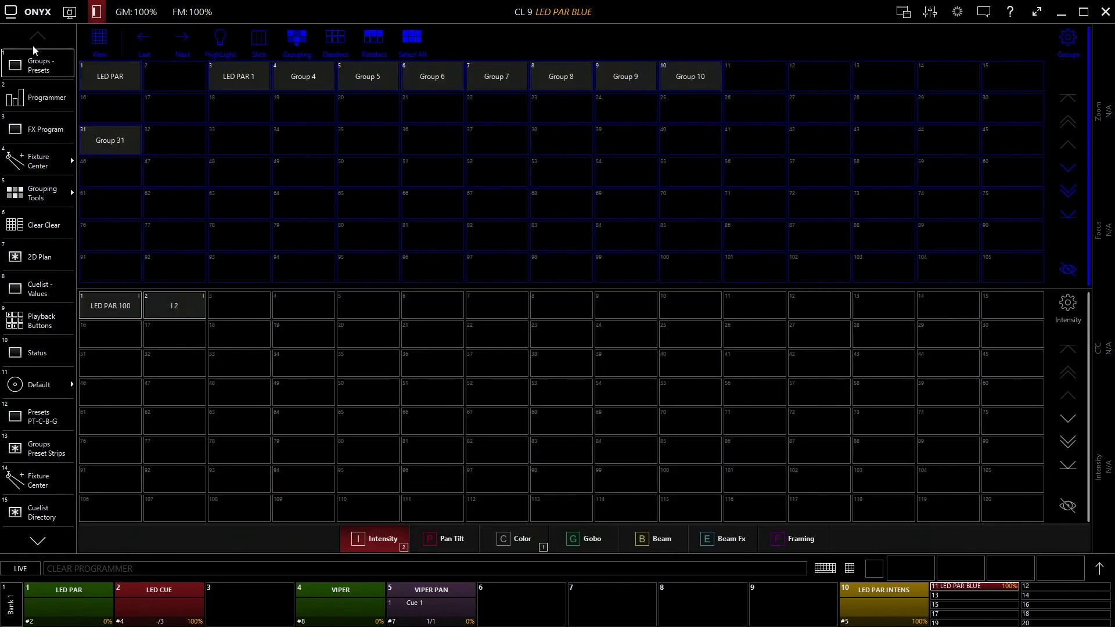
pyautogui.click(128, 78)
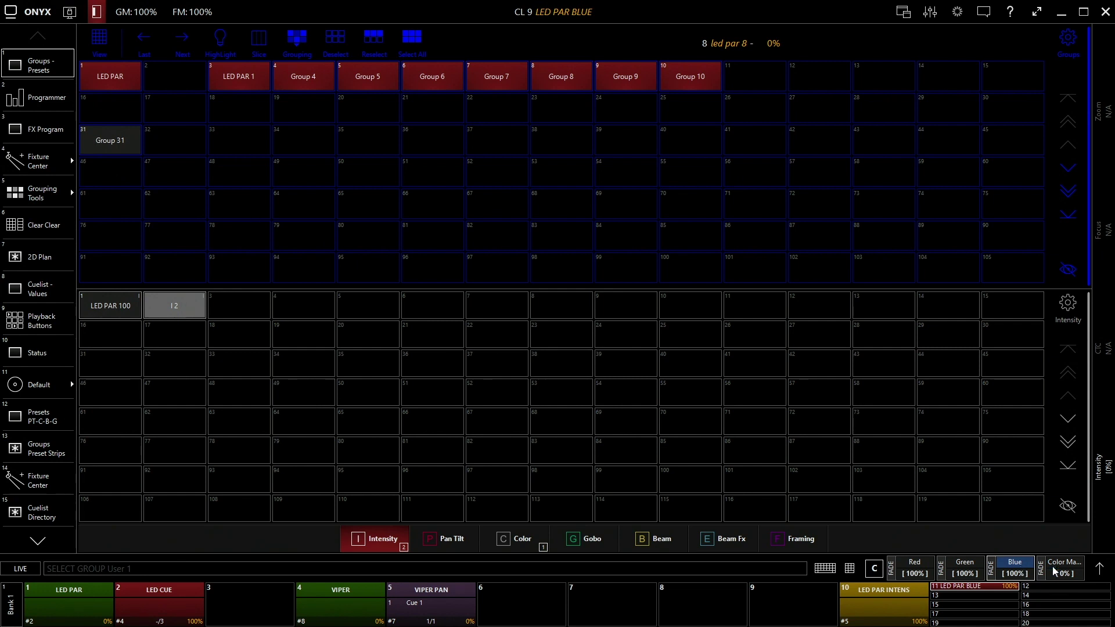
pyautogui.click(903, 12)
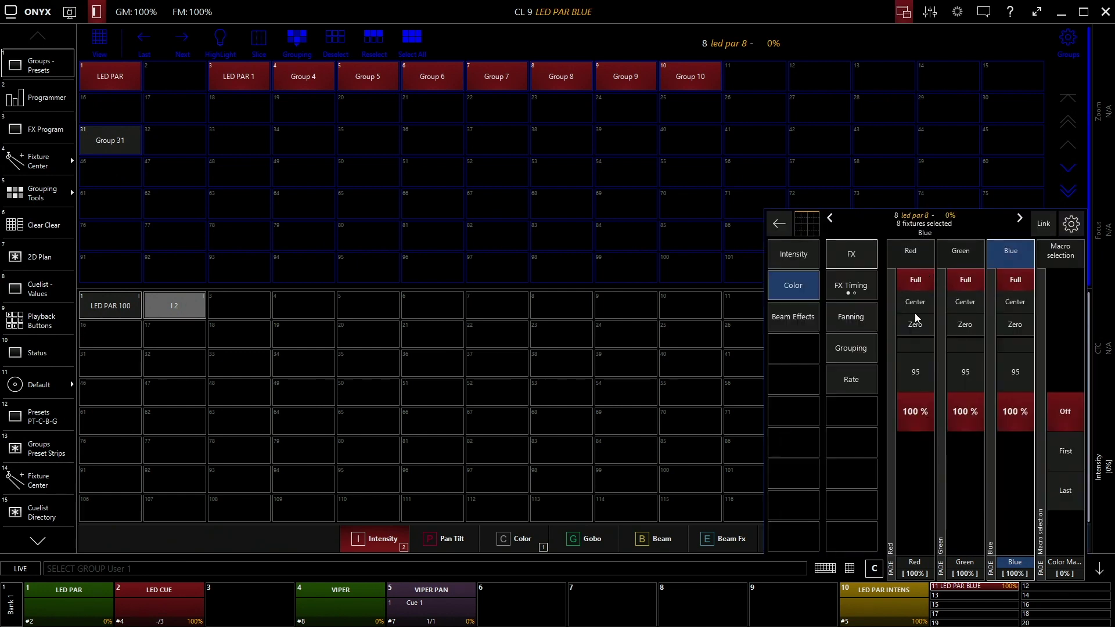
pyautogui.click(964, 323)
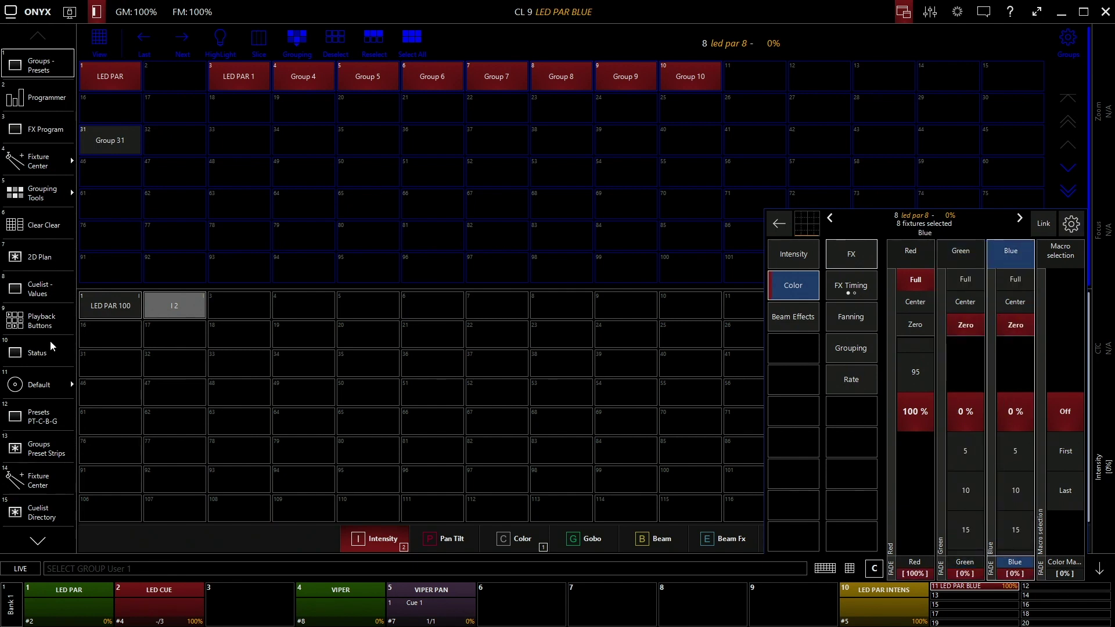
# - Back on the Playback Buttons page, start a recording filtered to colour values only
pyautogui.click(50, 293)
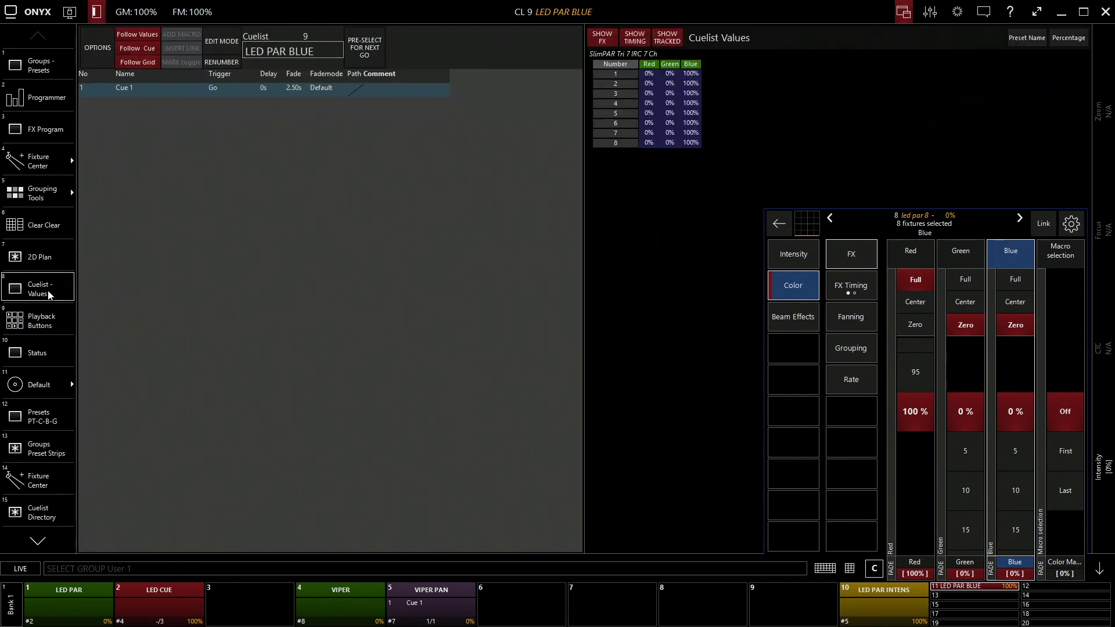
pyautogui.click(43, 327)
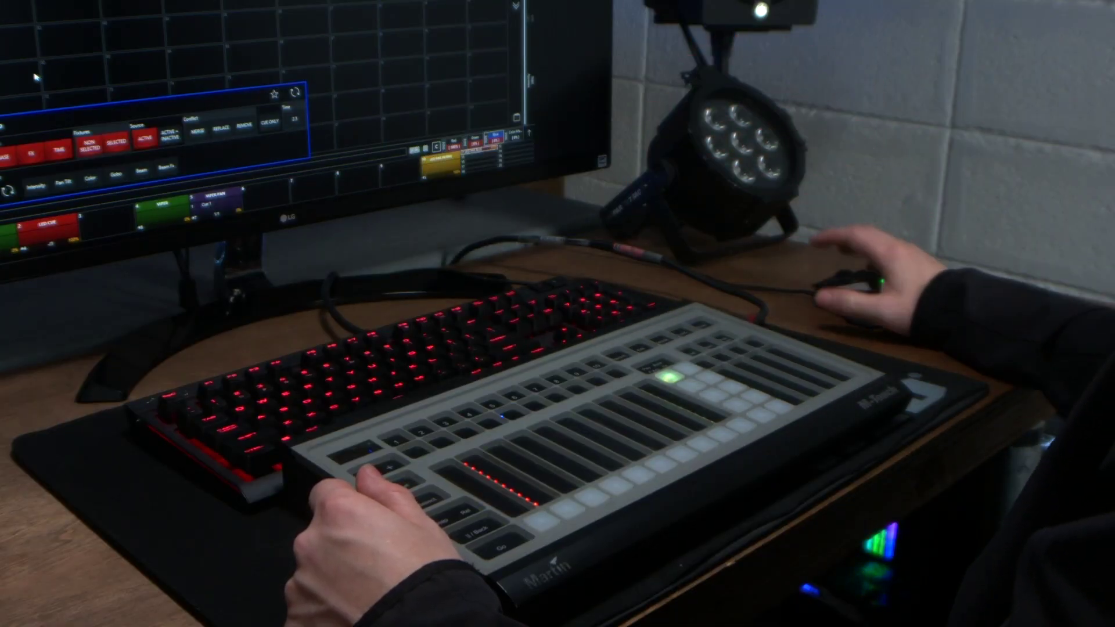
pyautogui.click(228, 535)
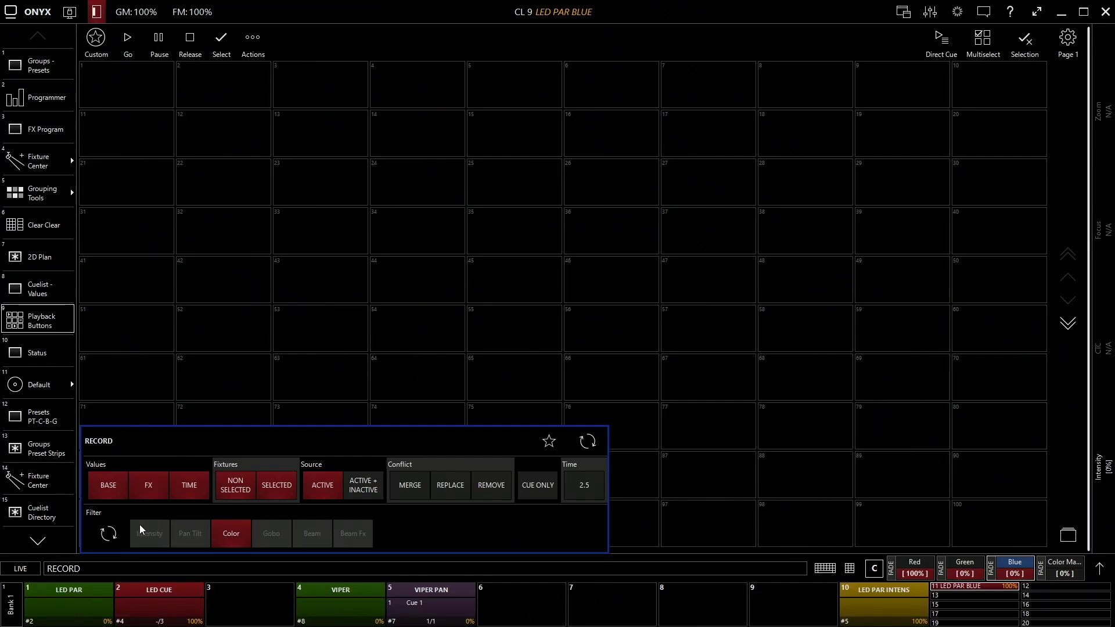
# - Record the red look to playback button 1 as cuelist LED RED, then set red to zero
pyautogui.click(112, 90)
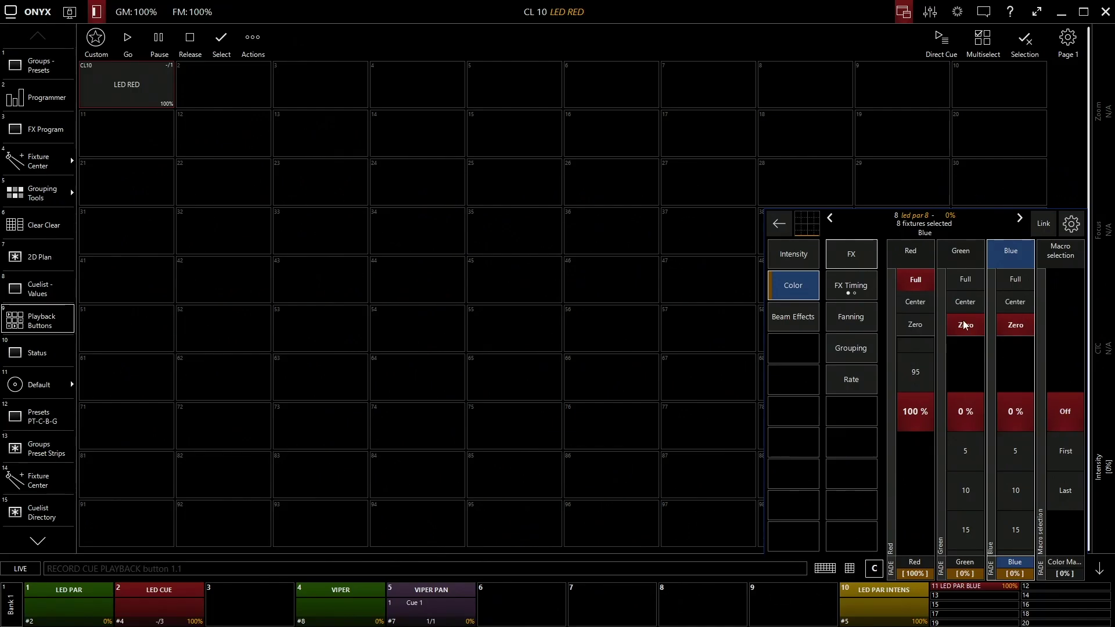
pyautogui.click(925, 331)
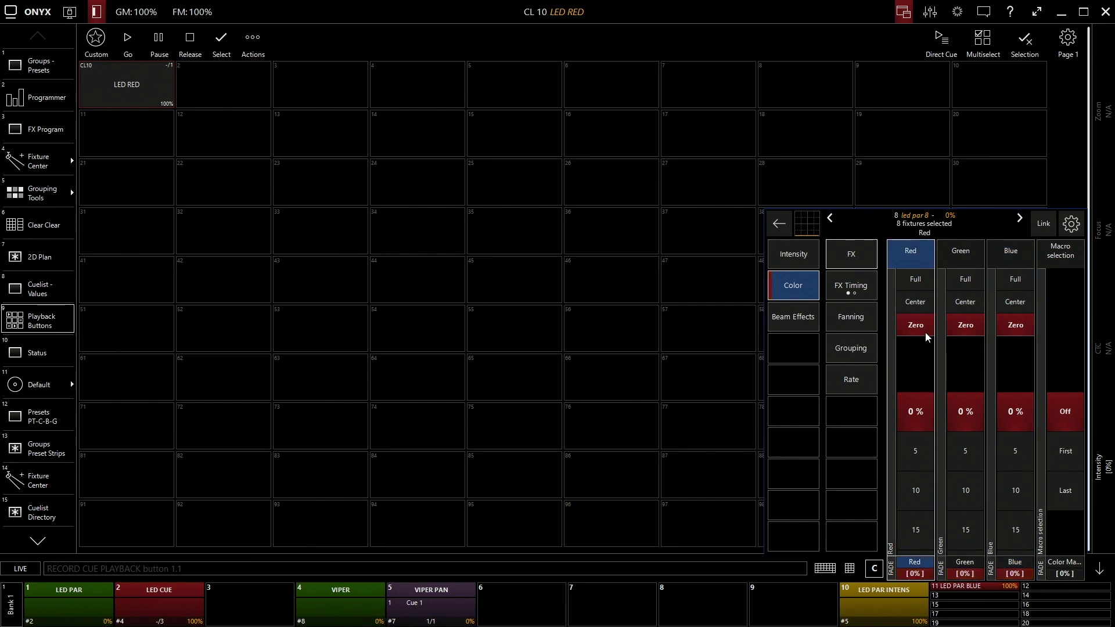
# - Bring green to full and record it, colour-only, to button 2 as 'LED Green'
pyautogui.click(970, 280)
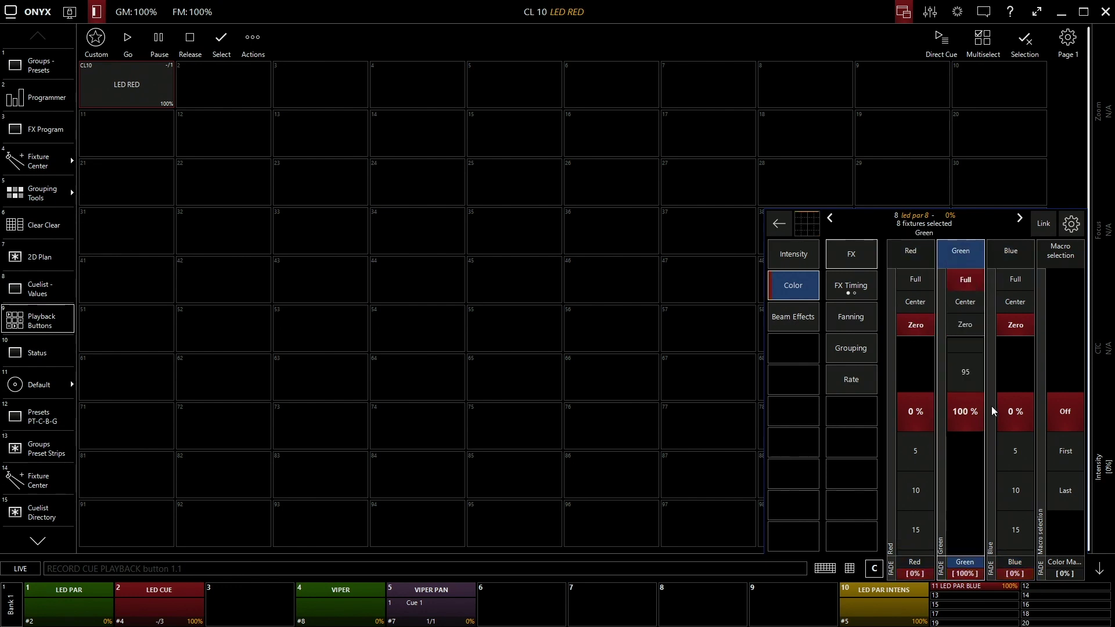
pyautogui.press('r')
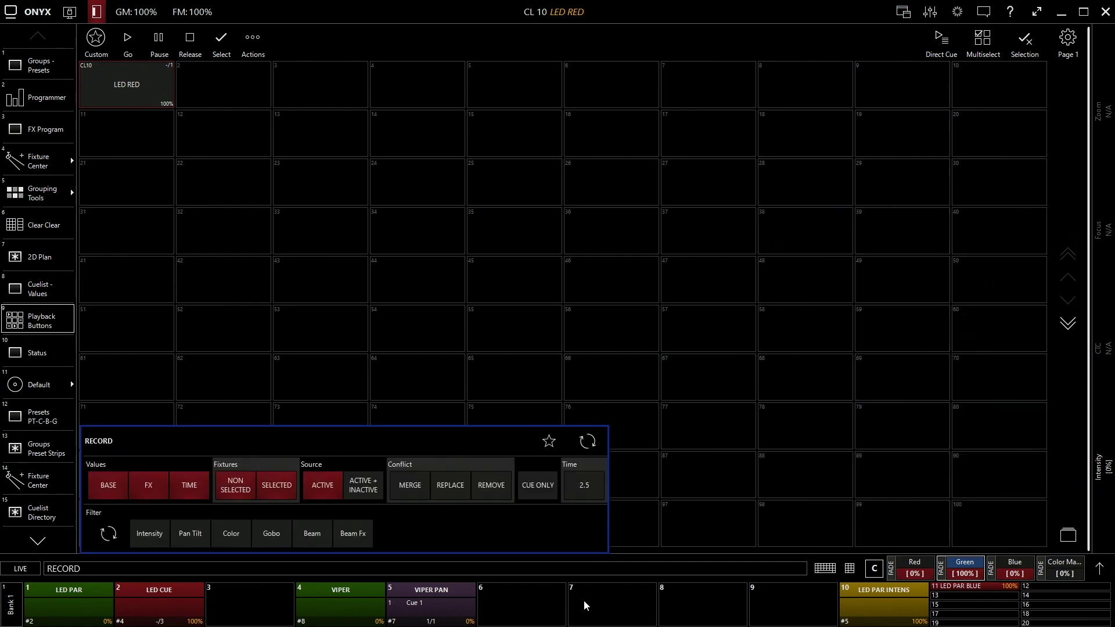
pyautogui.click(231, 534)
pyautogui.click(198, 77)
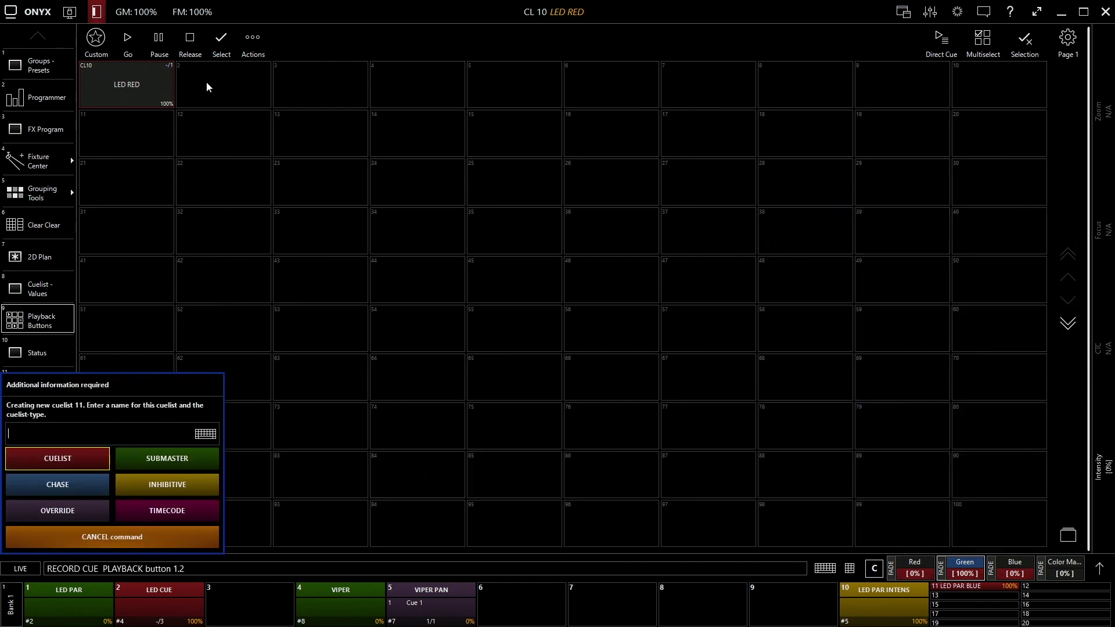
pyautogui.write('LED ')
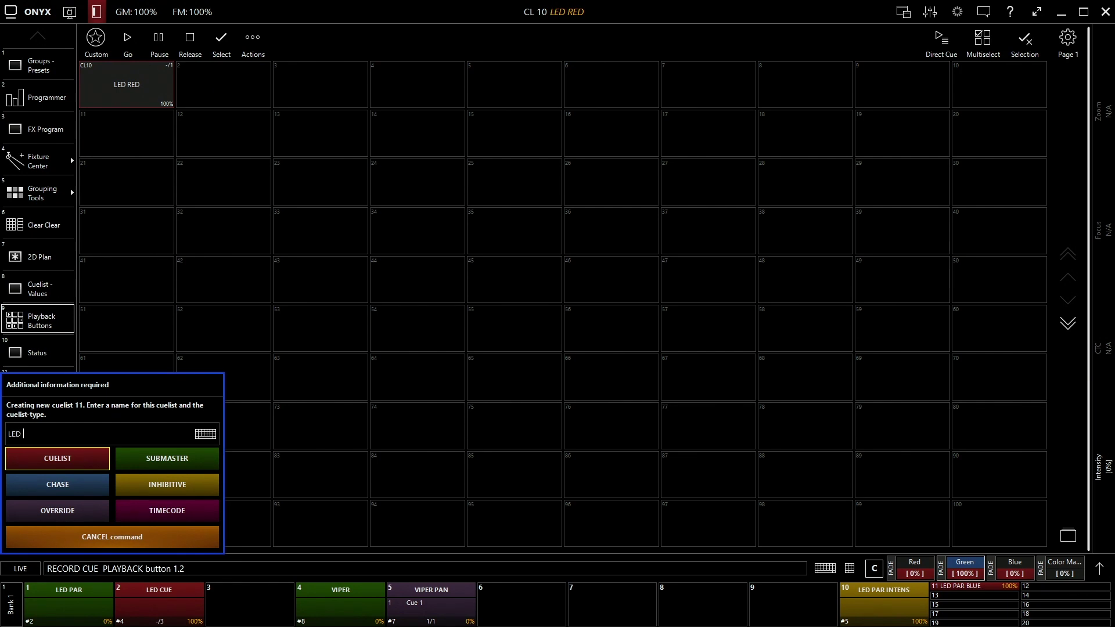
pyautogui.write('Green')
pyautogui.press('Return')
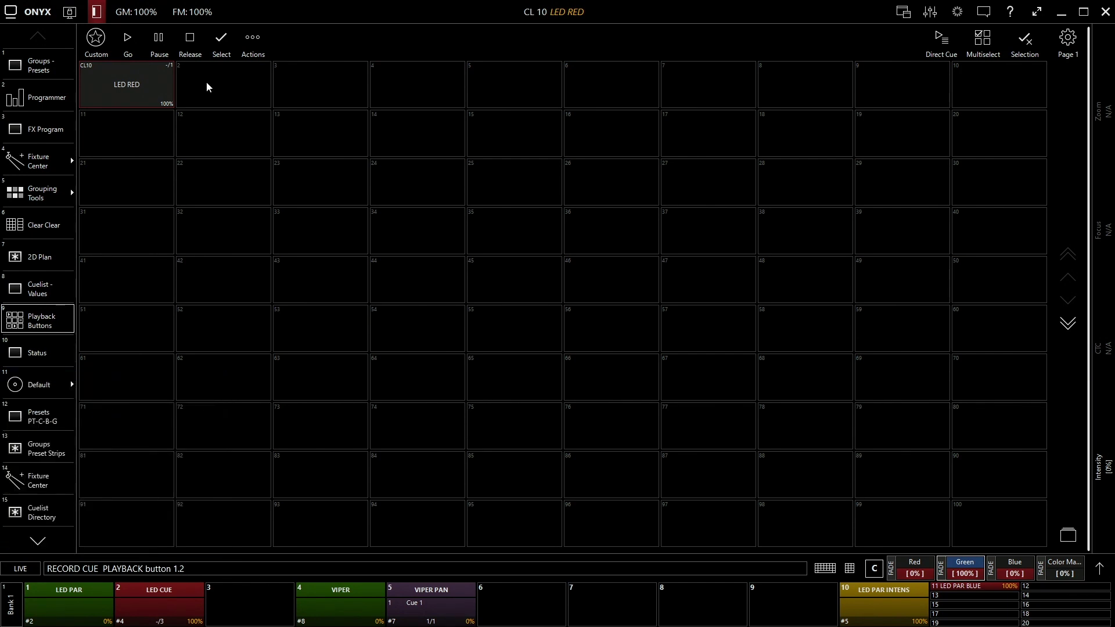
# - Swap green for full blue, record it to button 3 as 'LED PAR BLUE', and clear the programmer
pyautogui.click(973, 325)
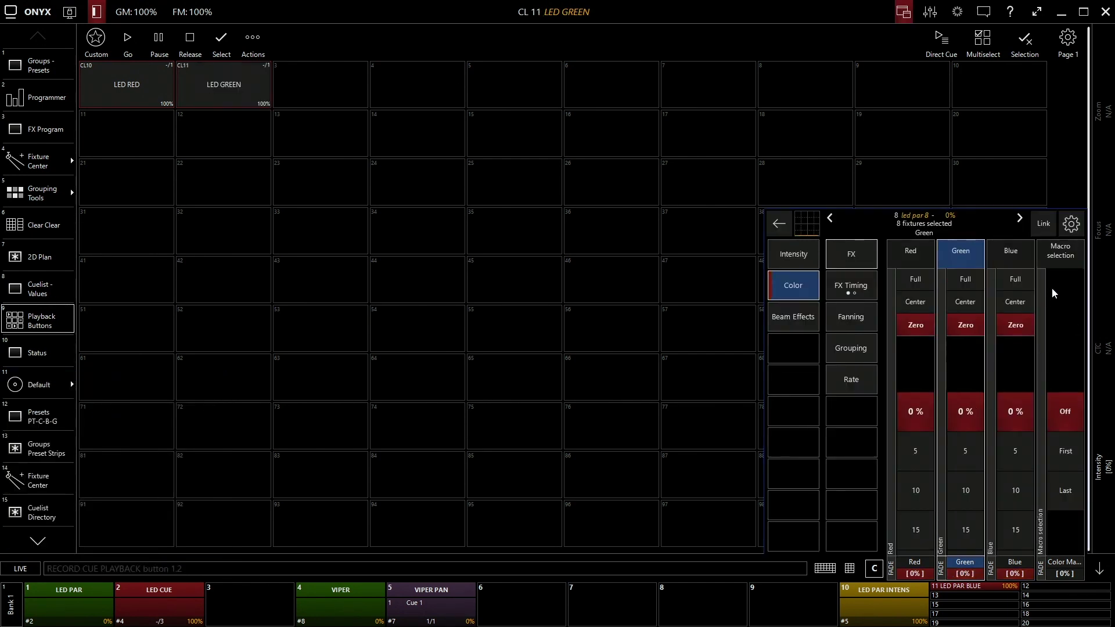
pyautogui.click(1031, 279)
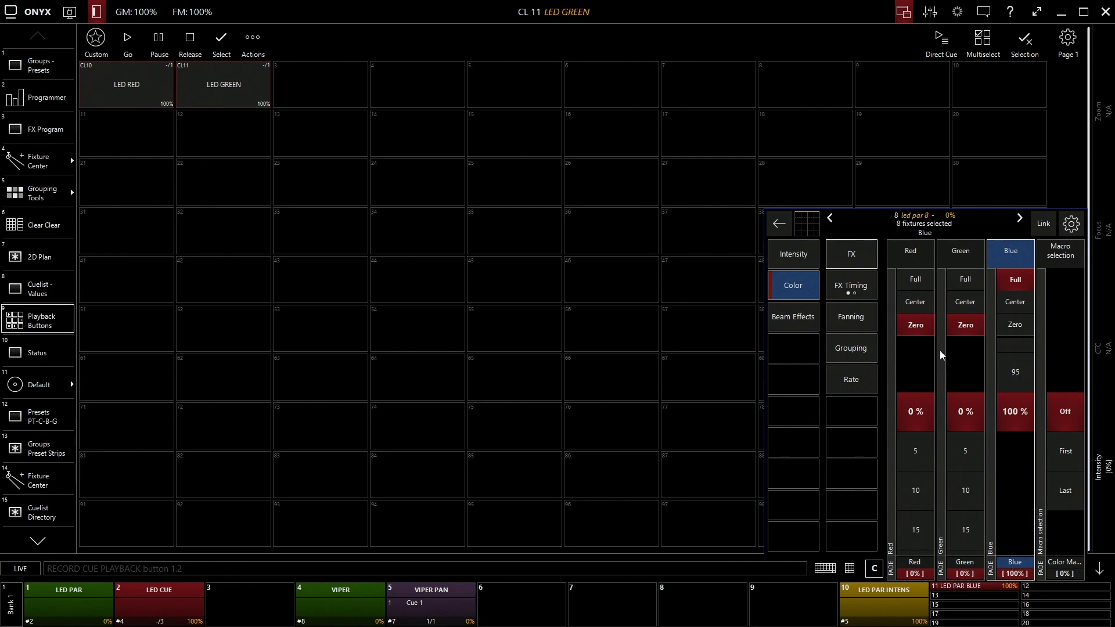
pyautogui.press('r')
pyautogui.click(234, 542)
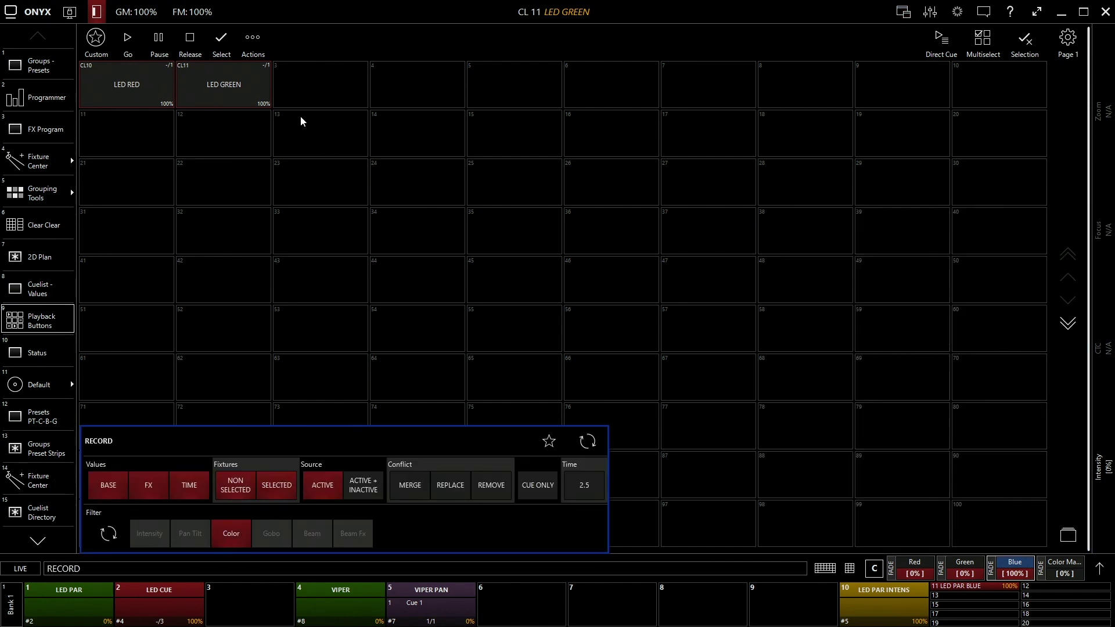
pyautogui.click(336, 78)
pyautogui.write('LED')
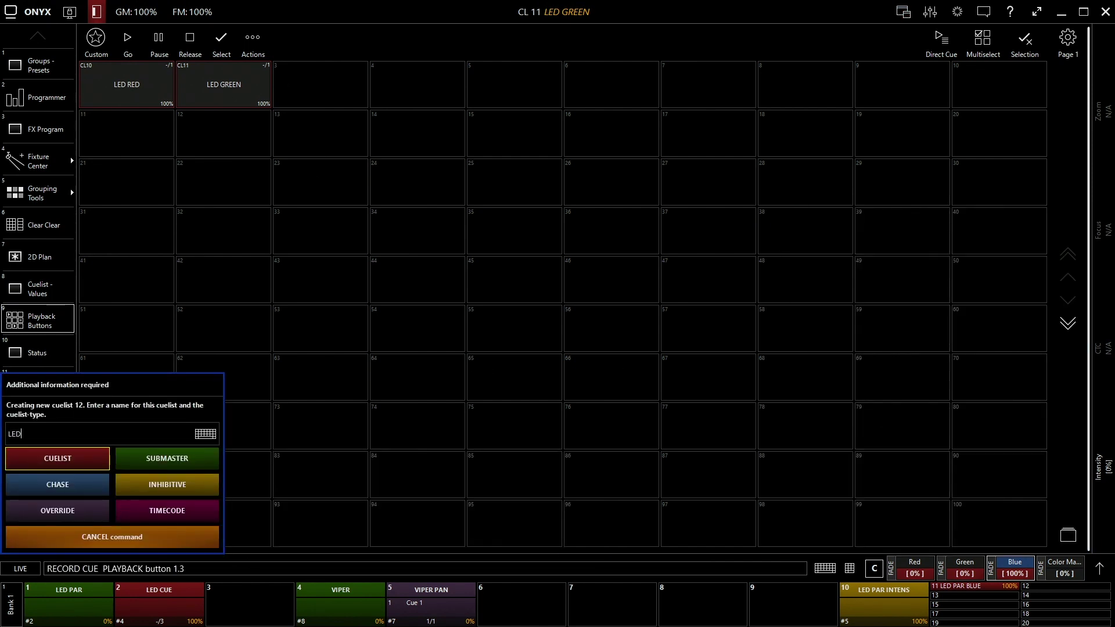
pyautogui.write(' PAR BLUE')
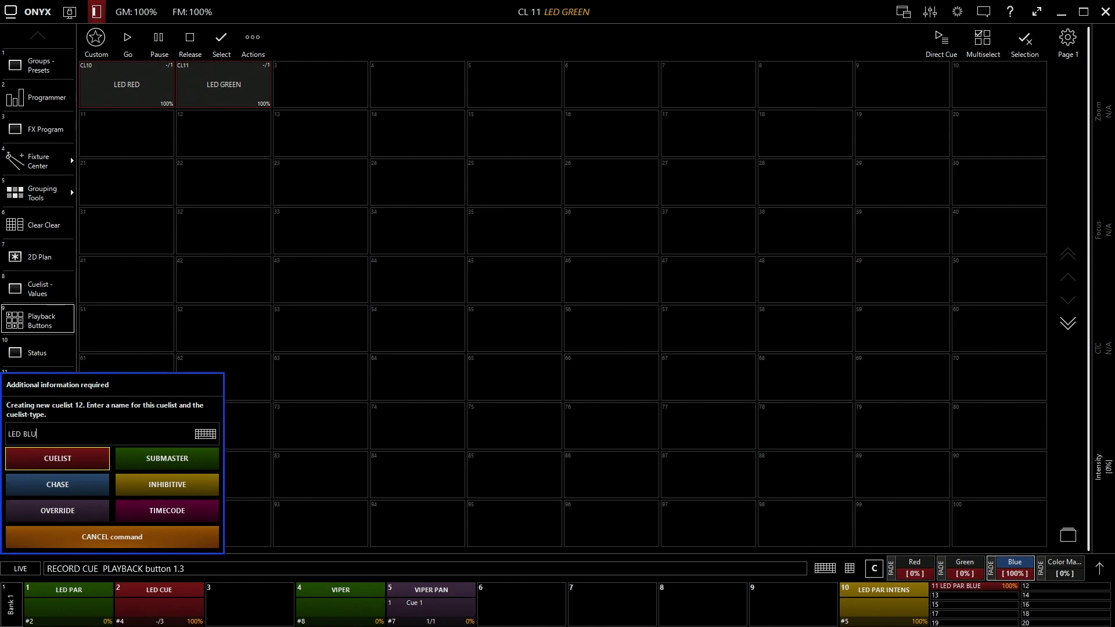
pyautogui.press('Return')
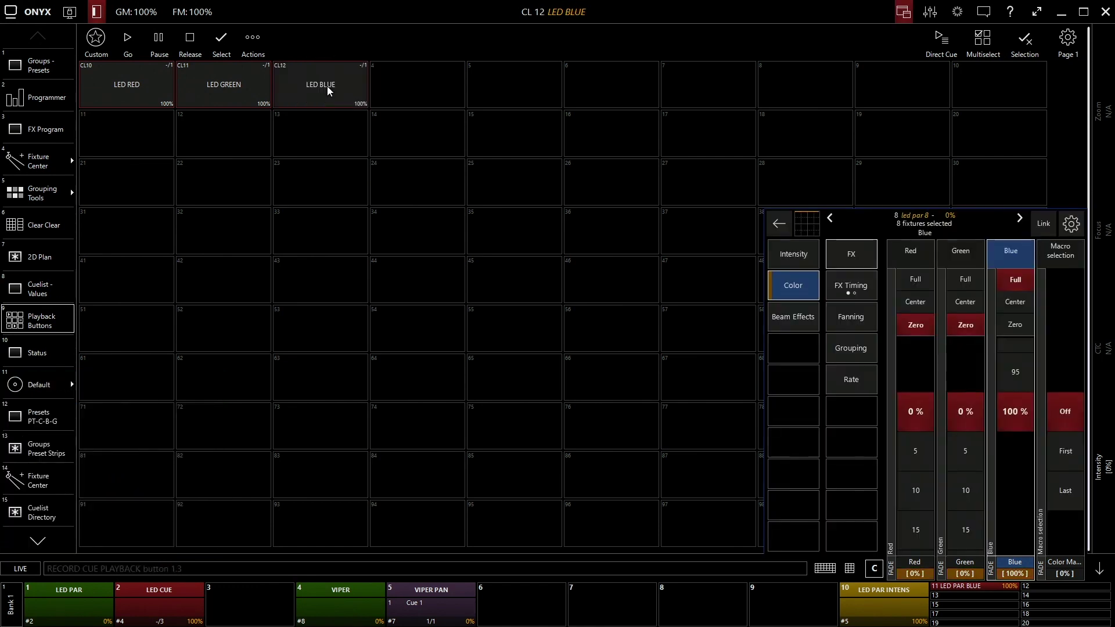
pyautogui.press('Escape')
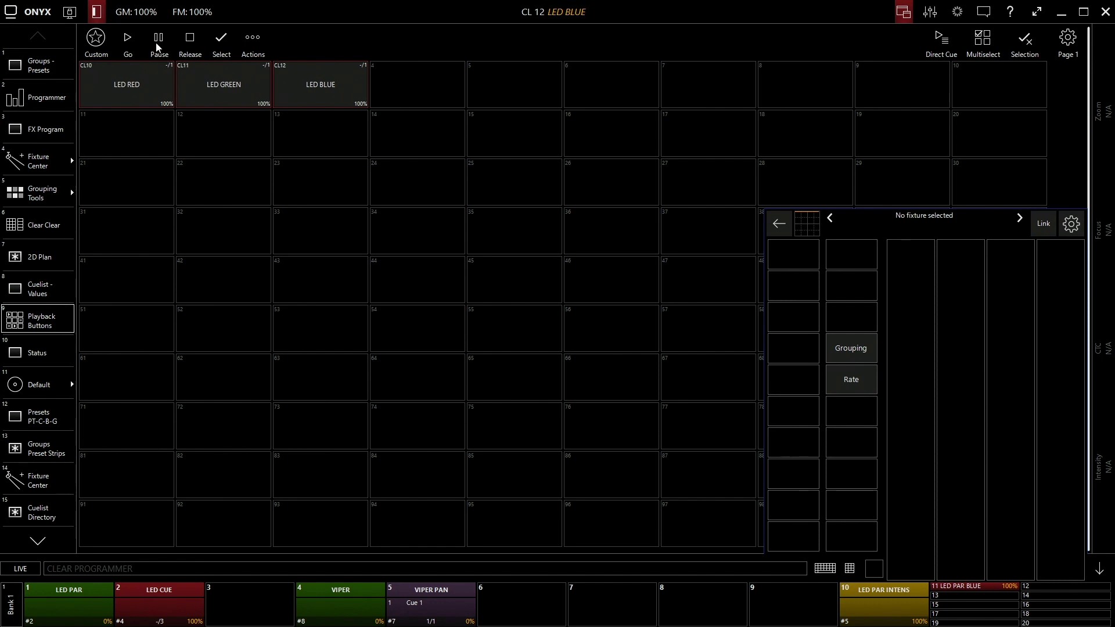
# - Close the fixture parameter panel, then check and close the Page 1 button settings
pyautogui.click(1103, 572)
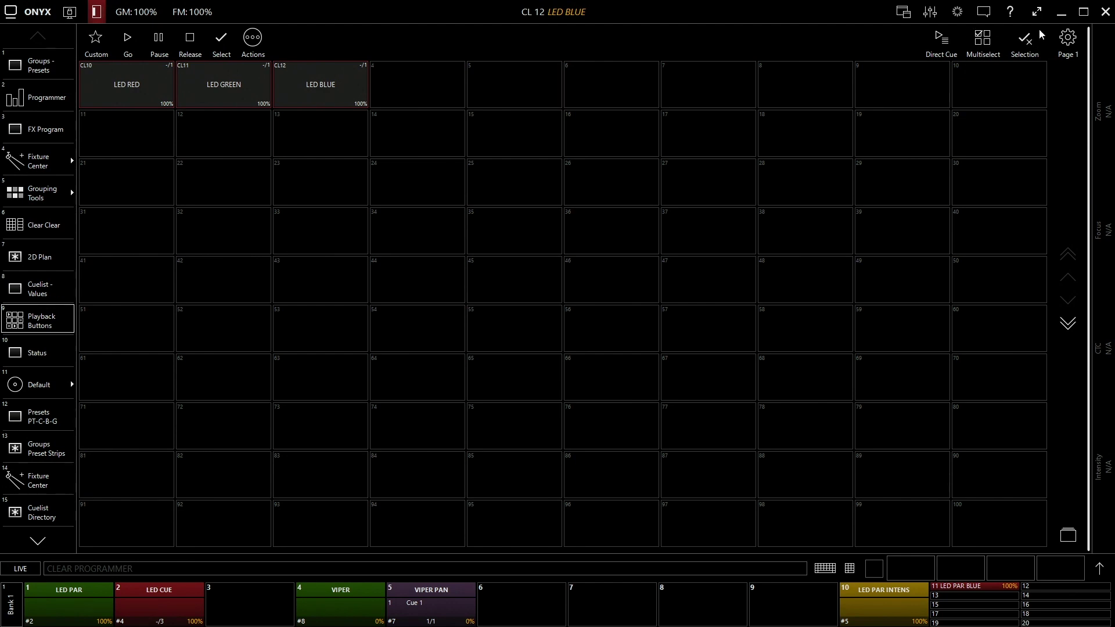
pyautogui.click(1069, 39)
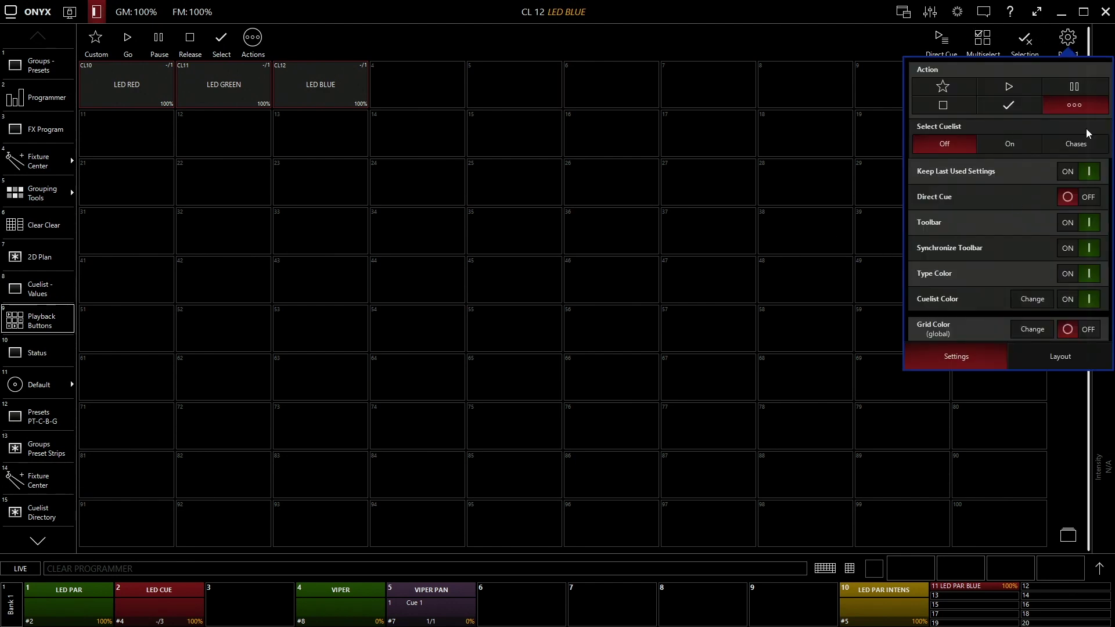
pyautogui.click(1075, 41)
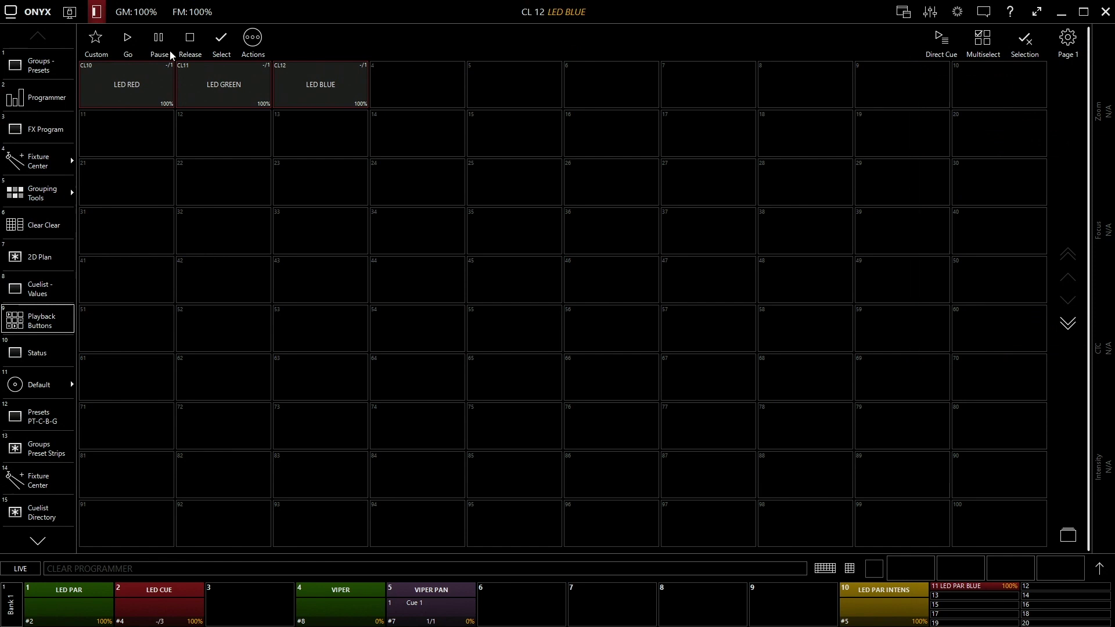
# - Play LED RED in Go mode, then switch to Release mode and release LED BLUE
pyautogui.click(130, 38)
pyautogui.click(137, 87)
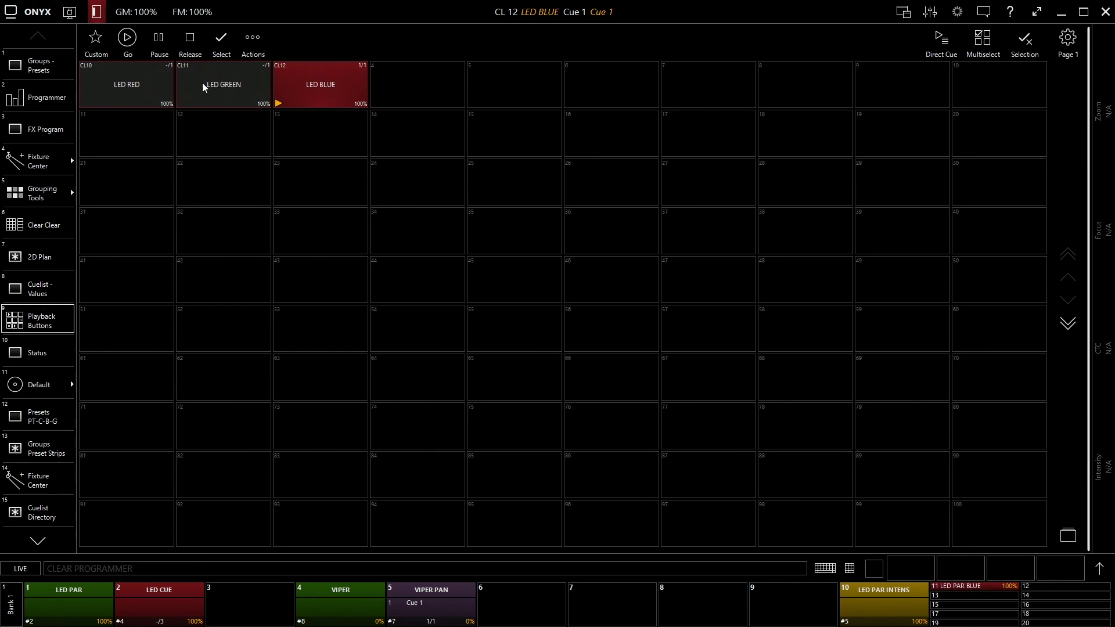
pyautogui.click(190, 39)
pyautogui.click(347, 94)
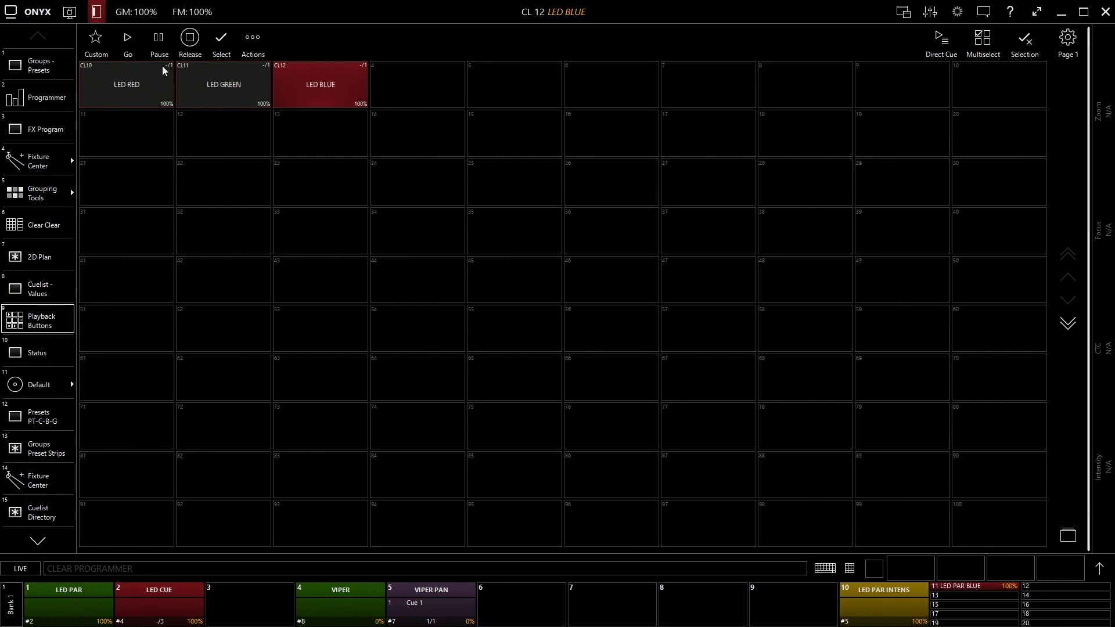
# - In Select mode, inspect the cue values of the LED RED and LED GREEN cuelists
pyautogui.click(222, 40)
pyautogui.click(156, 88)
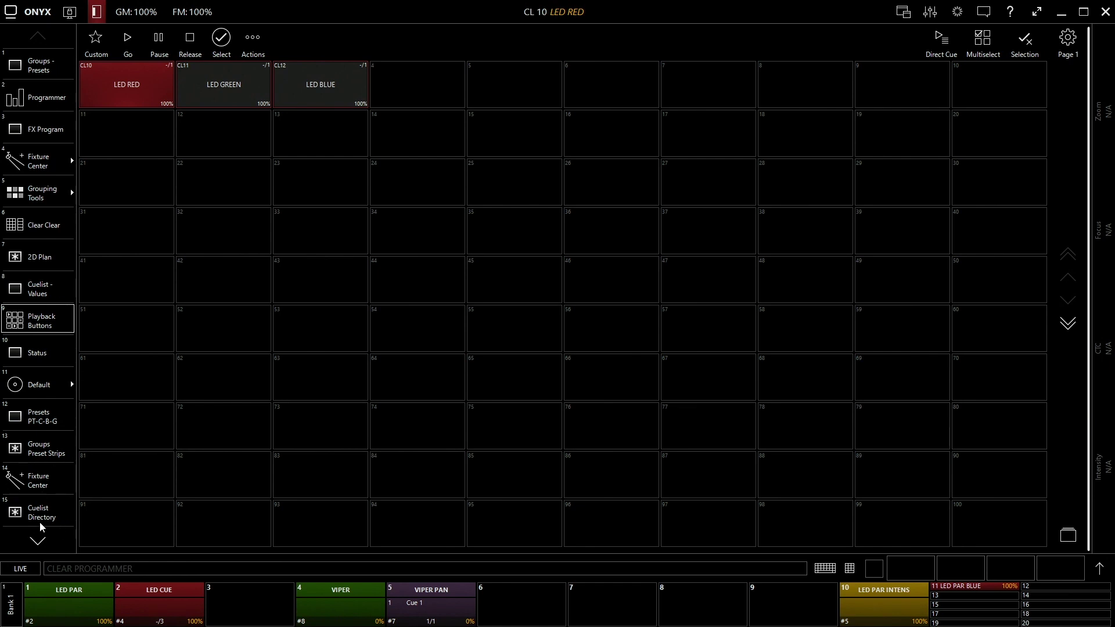
pyautogui.click(41, 295)
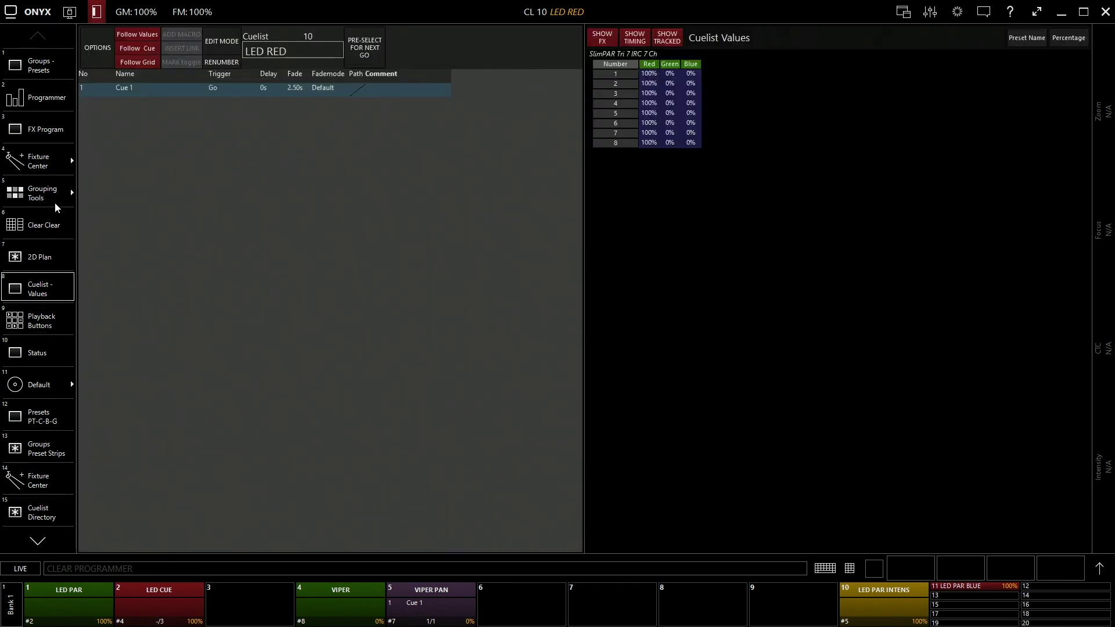
pyautogui.click(49, 320)
pyautogui.click(228, 75)
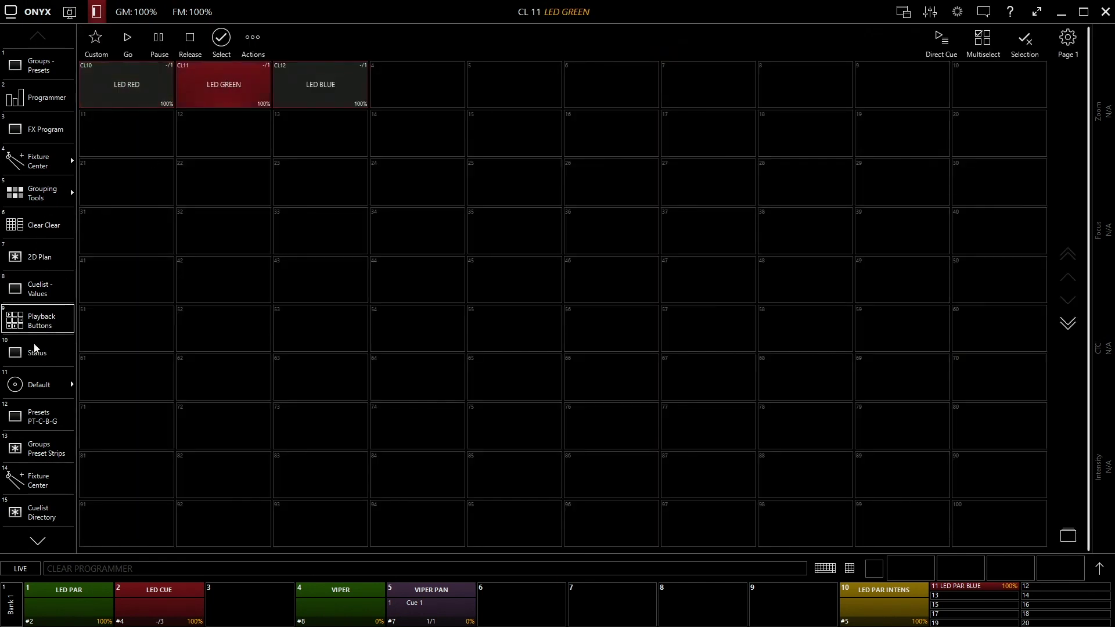
pyautogui.click(51, 288)
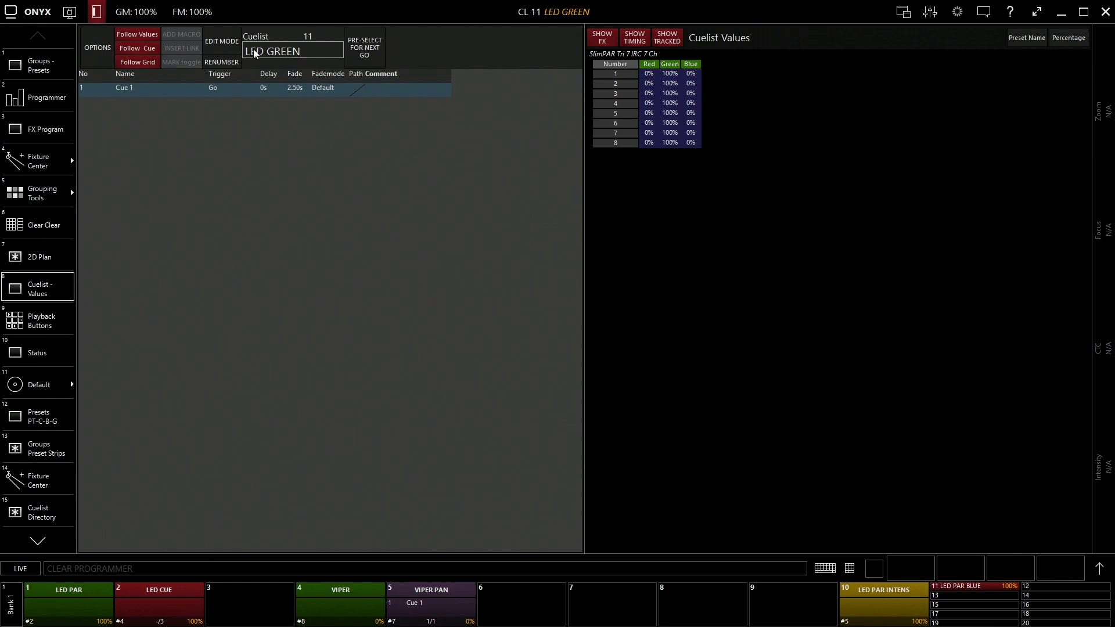
pyautogui.click(35, 325)
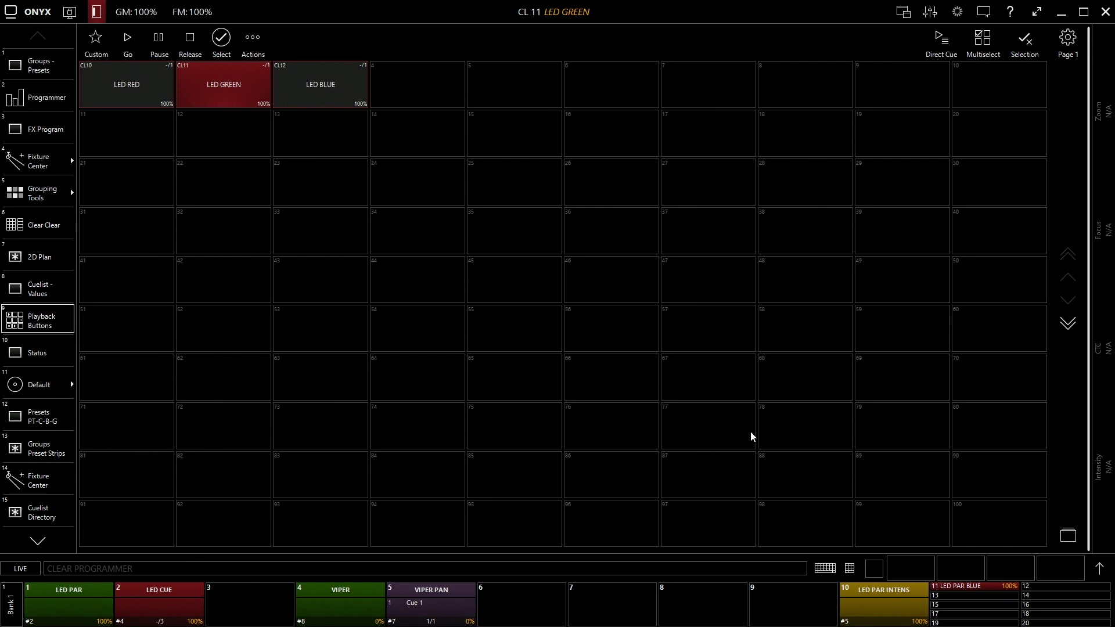
# - Flip to an empty playback page, return to page 1, and make LED RED current
pyautogui.click(1067, 323)
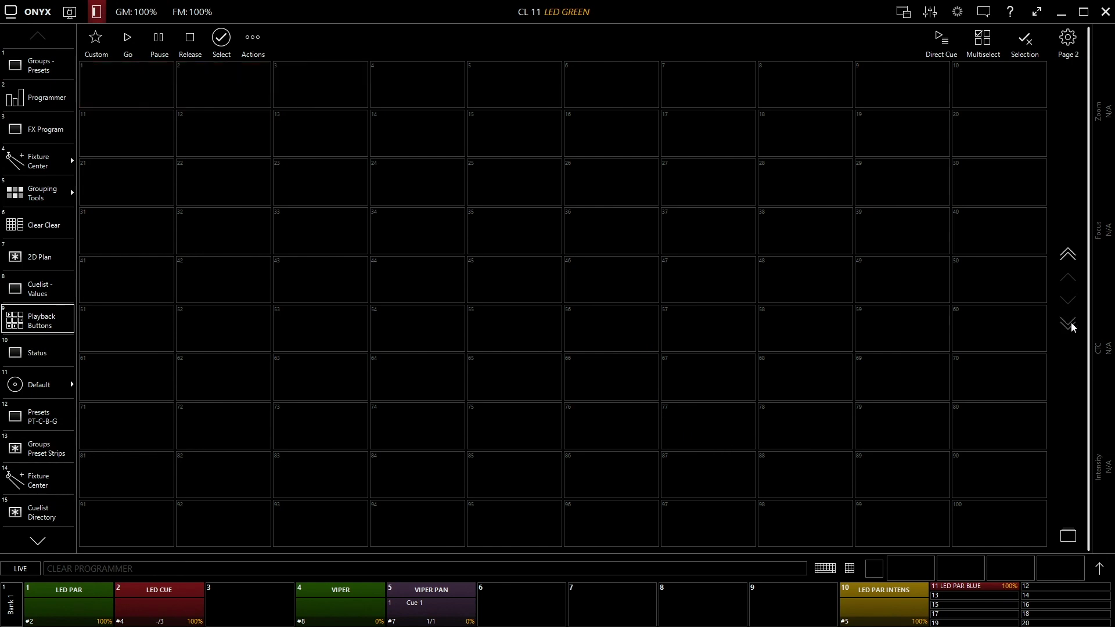
pyautogui.click(1072, 256)
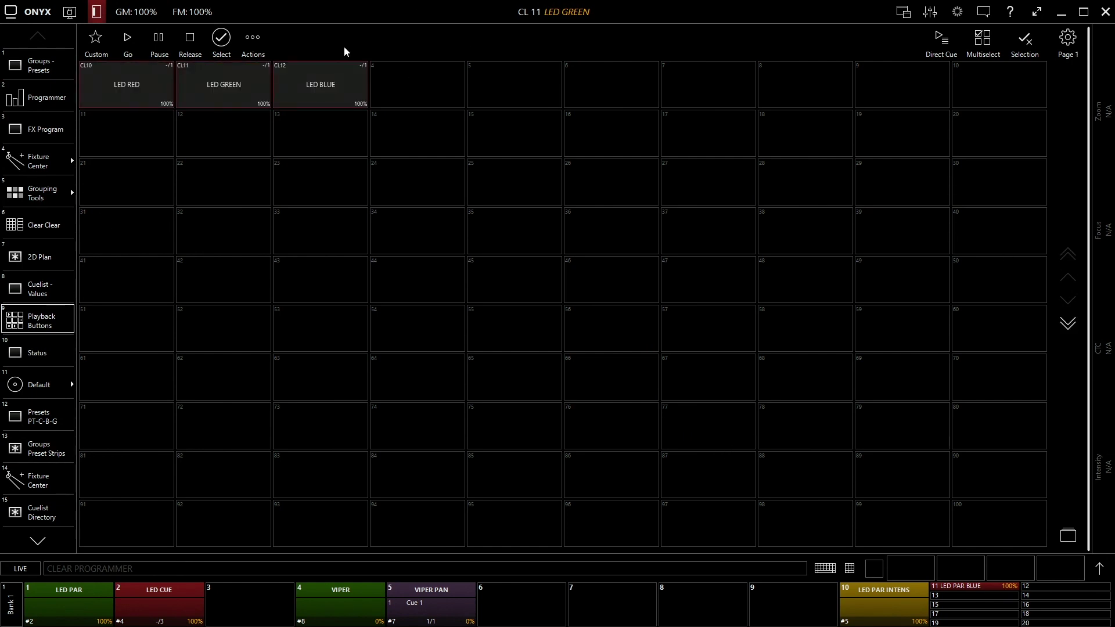
pyautogui.click(117, 96)
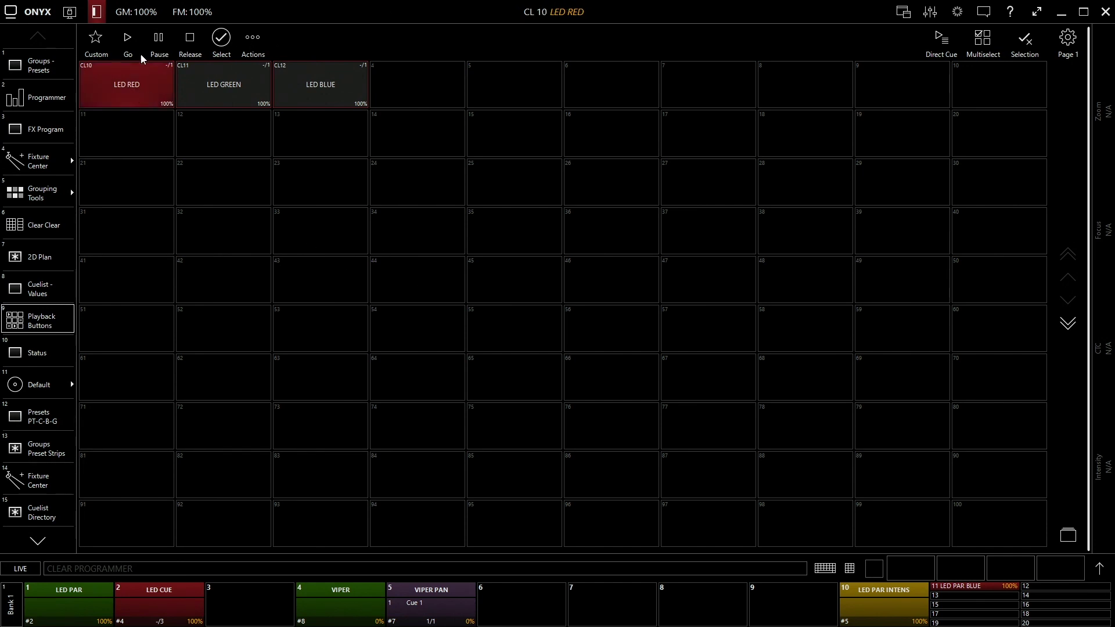
# - Start LED RED's Cue 1, then lower and restore its playback level to 100%
pyautogui.click(128, 39)
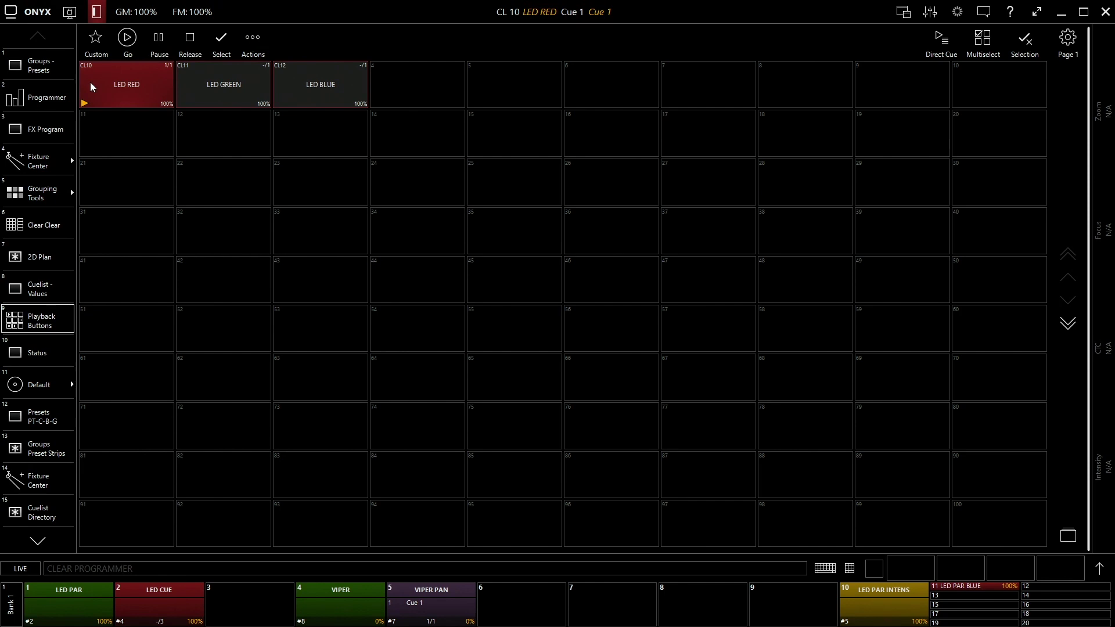
pyautogui.click(253, 39)
pyautogui.click(141, 78)
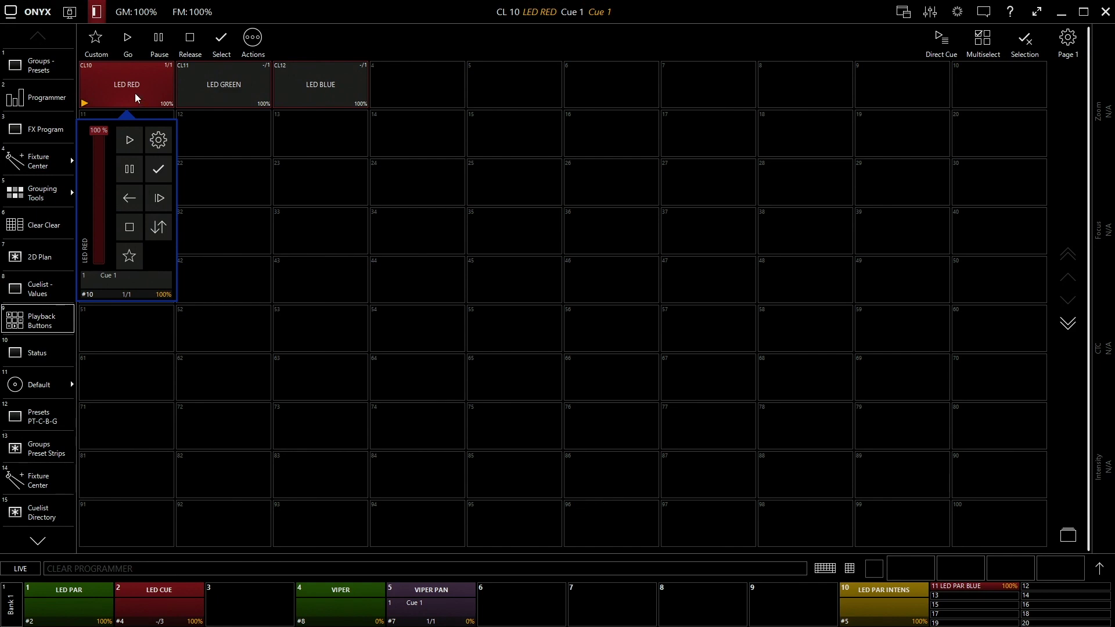
pyautogui.moveTo(96, 140); pyautogui.dragTo(106, 175)
pyautogui.moveTo(114, 262); pyautogui.dragTo(133, 90)
pyautogui.click(254, 50)
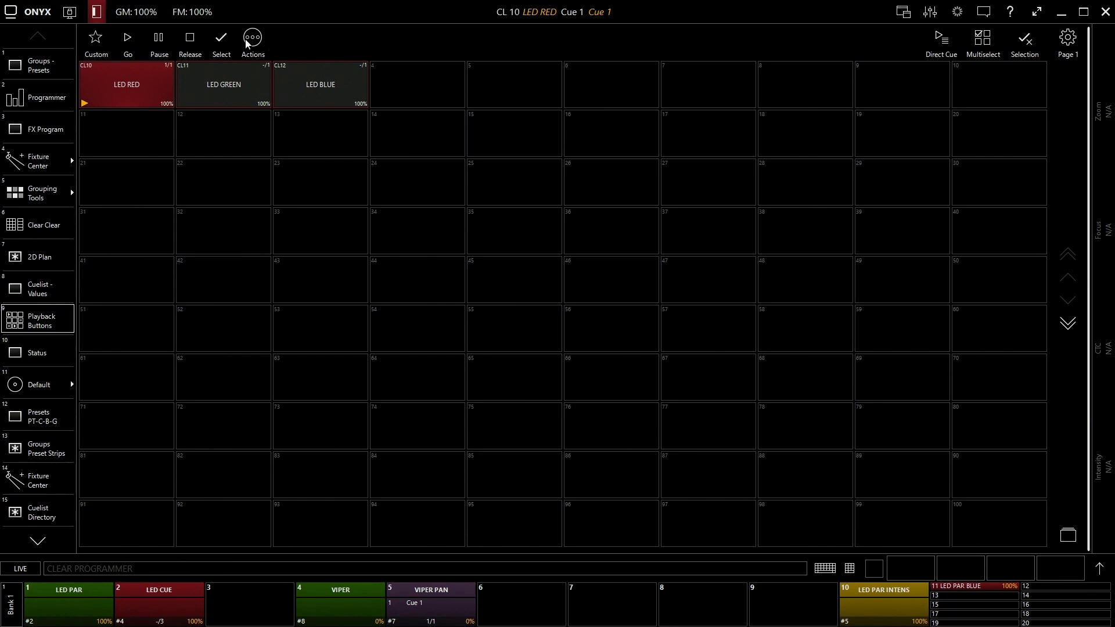
# - Dim LED RED to 56% from its playback controls and bring it back to 100%
pyautogui.rightClick(107, 96)
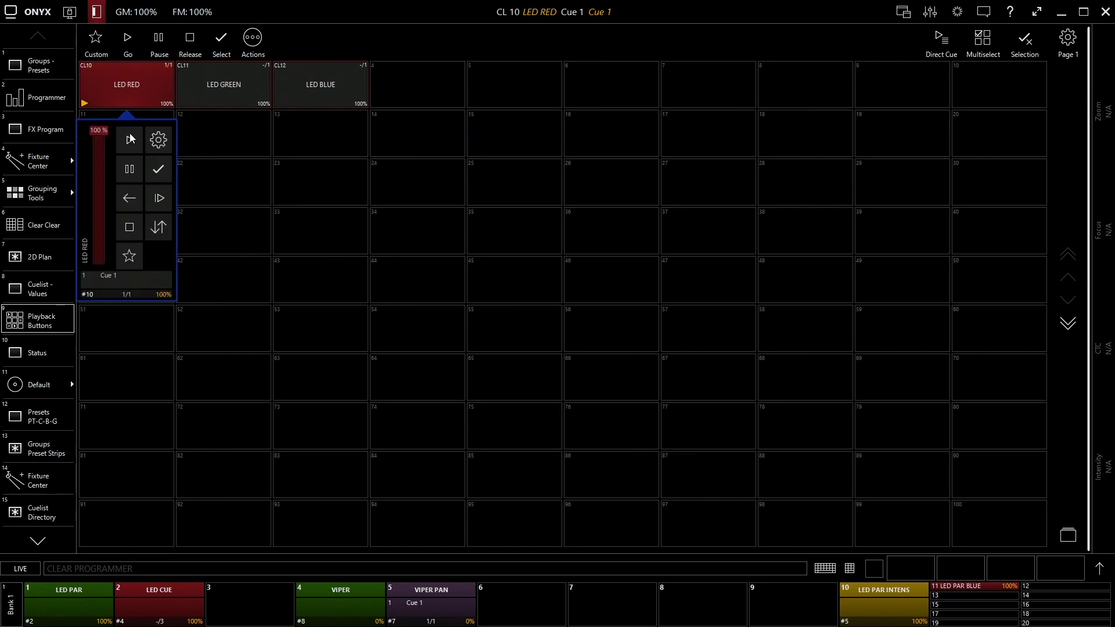
pyautogui.moveTo(93, 137); pyautogui.dragTo(111, 207)
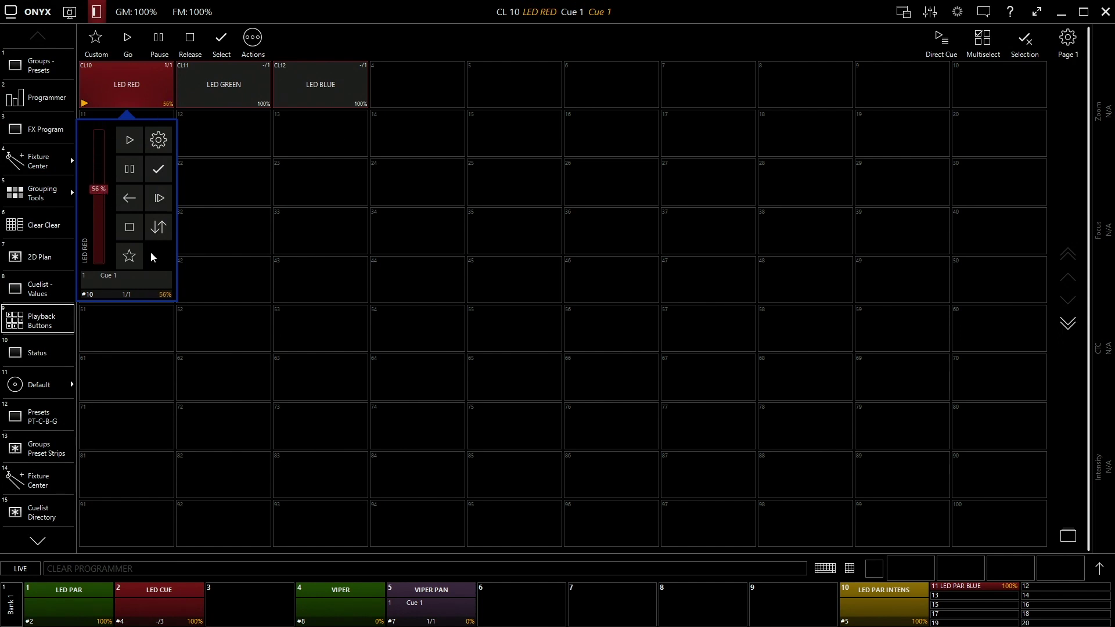
pyautogui.moveTo(97, 192); pyautogui.dragTo(233, 38)
pyautogui.click(263, 105)
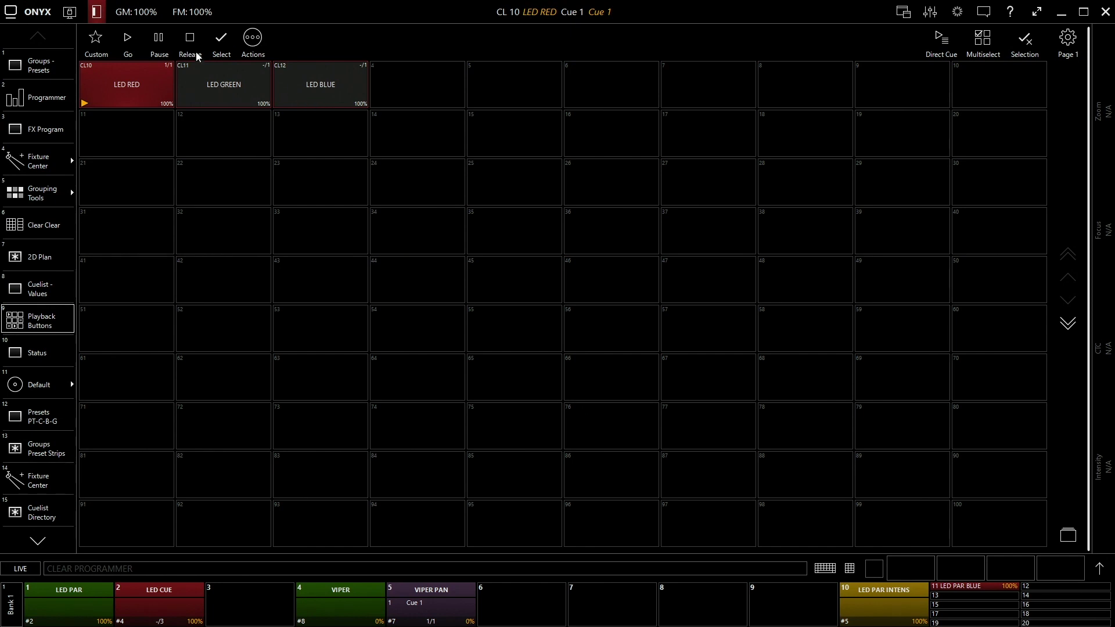
pyautogui.rightClick(138, 92)
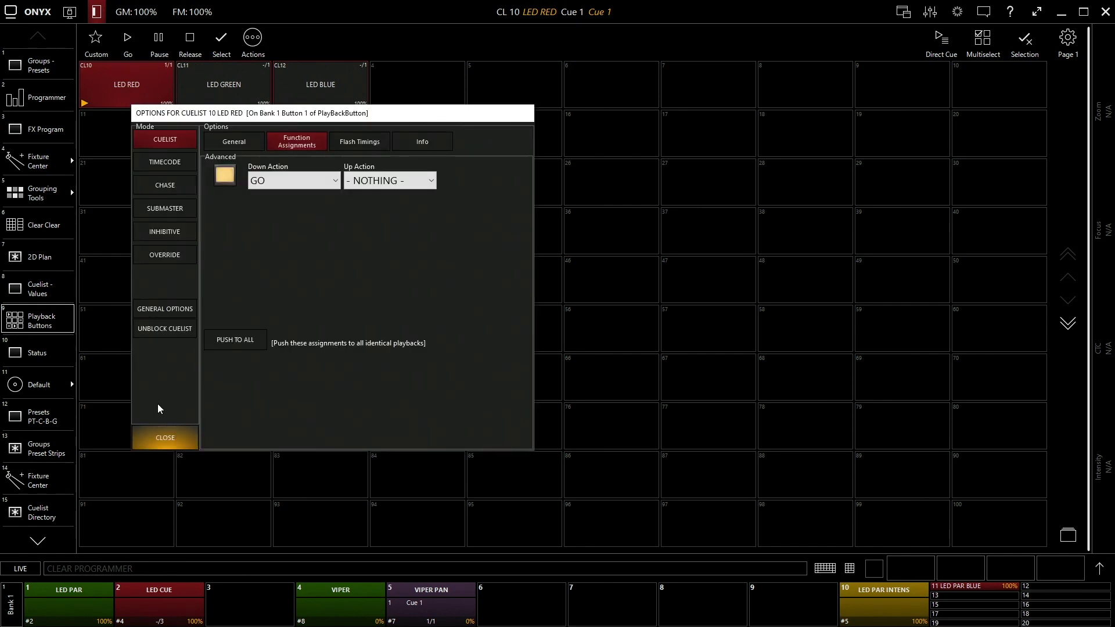
pyautogui.click(165, 437)
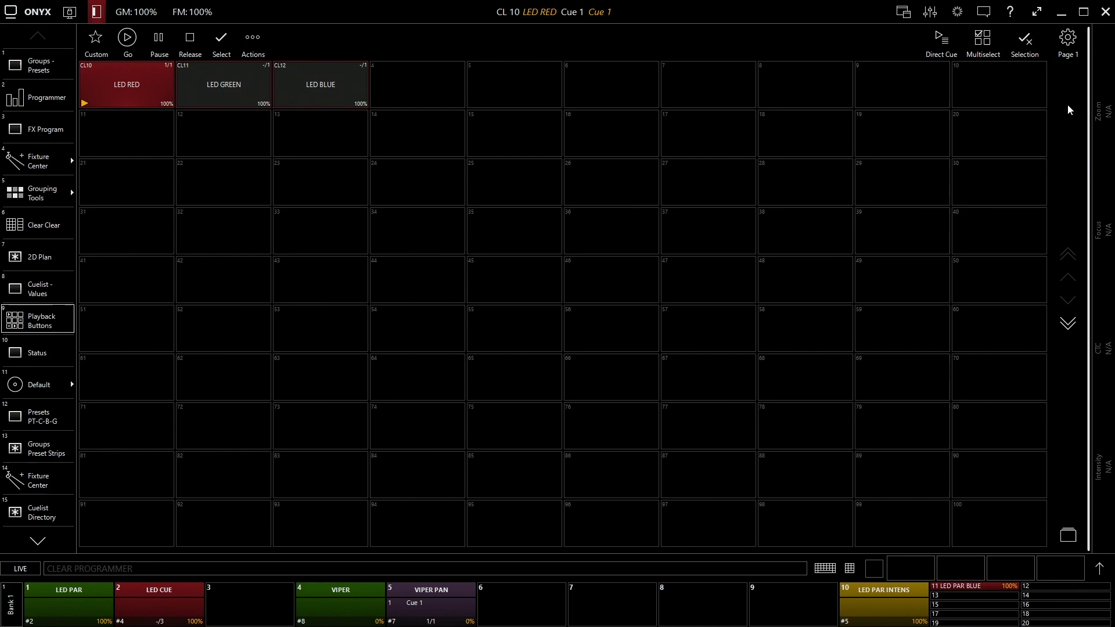
# - Colour-tag cuelists from the page settings: LED RED red, LED GREEN green, LED BLUE blue
pyautogui.click(1069, 38)
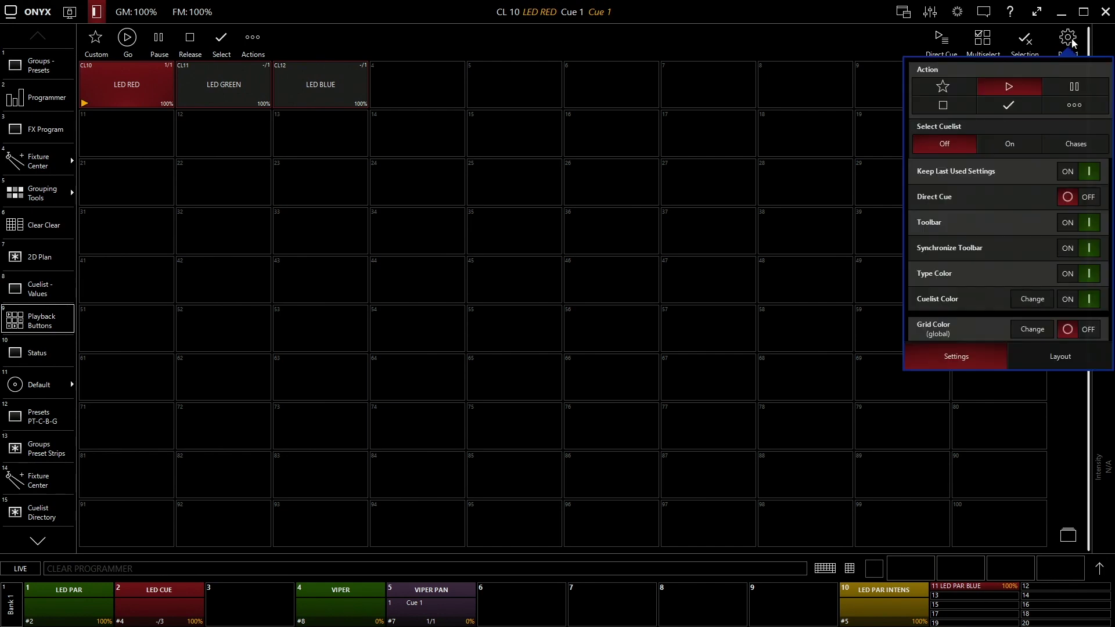
pyautogui.click(1040, 299)
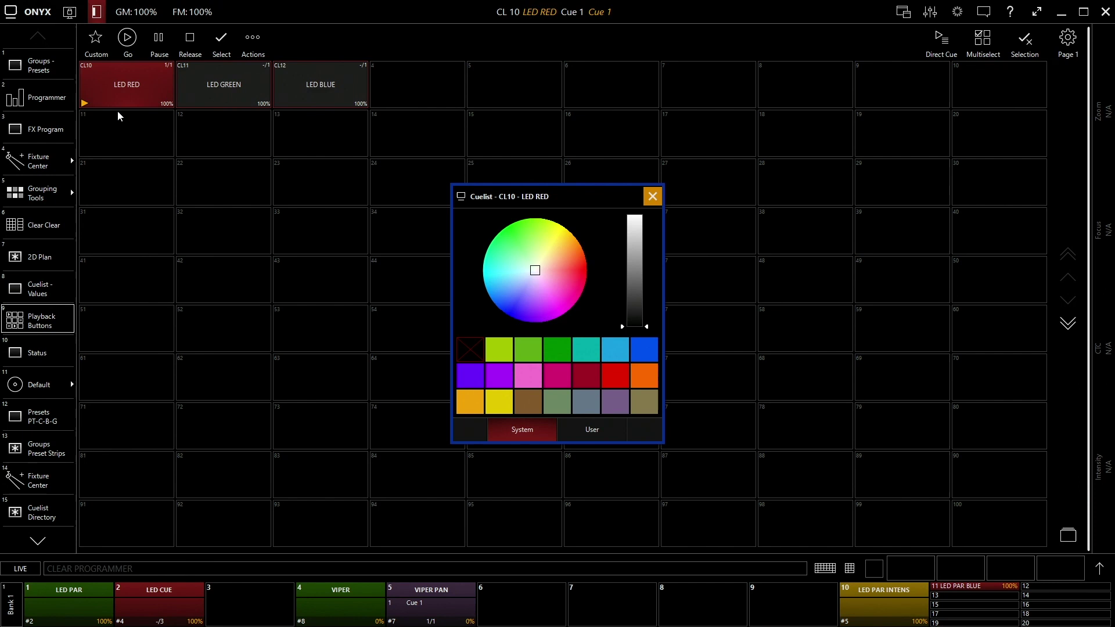
pyautogui.click(140, 85)
pyautogui.click(620, 378)
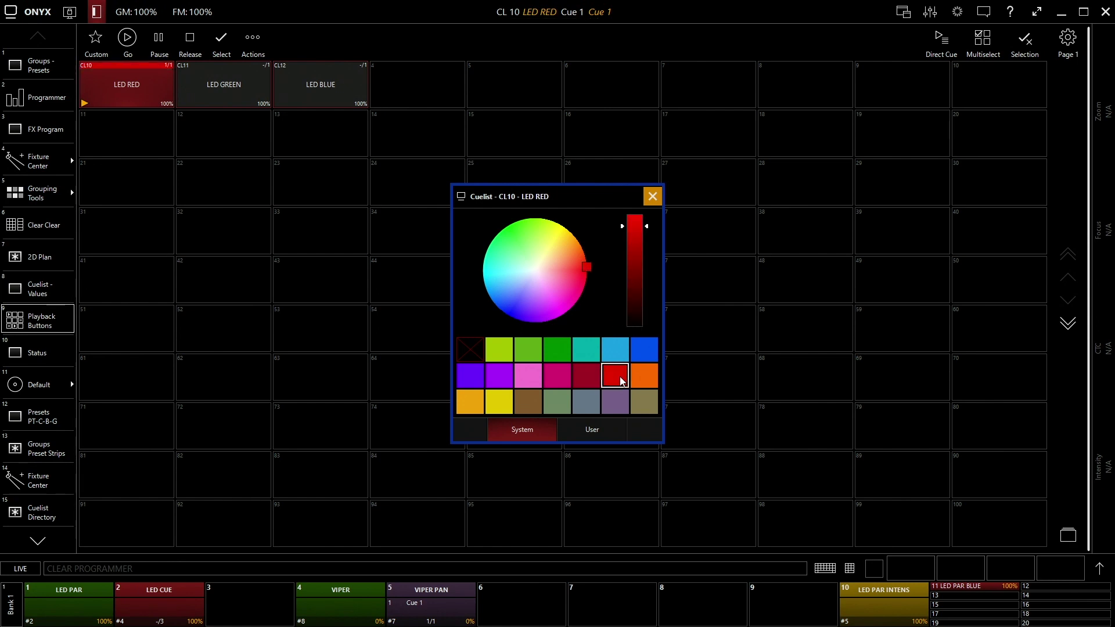
pyautogui.click(245, 84)
pyautogui.click(535, 353)
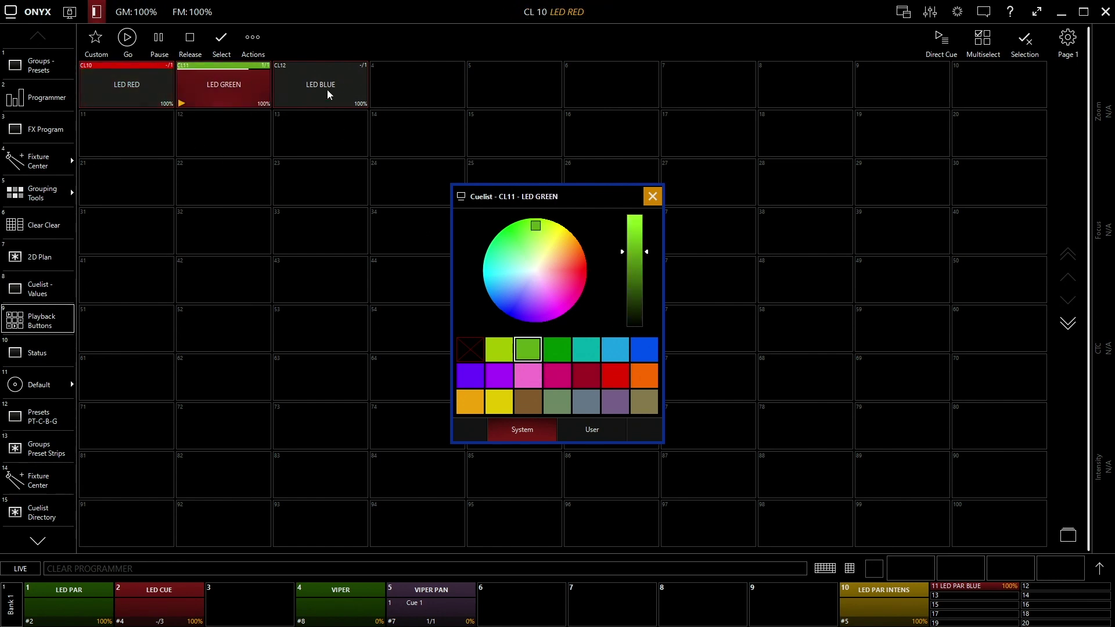
pyautogui.click(328, 92)
pyautogui.click(639, 352)
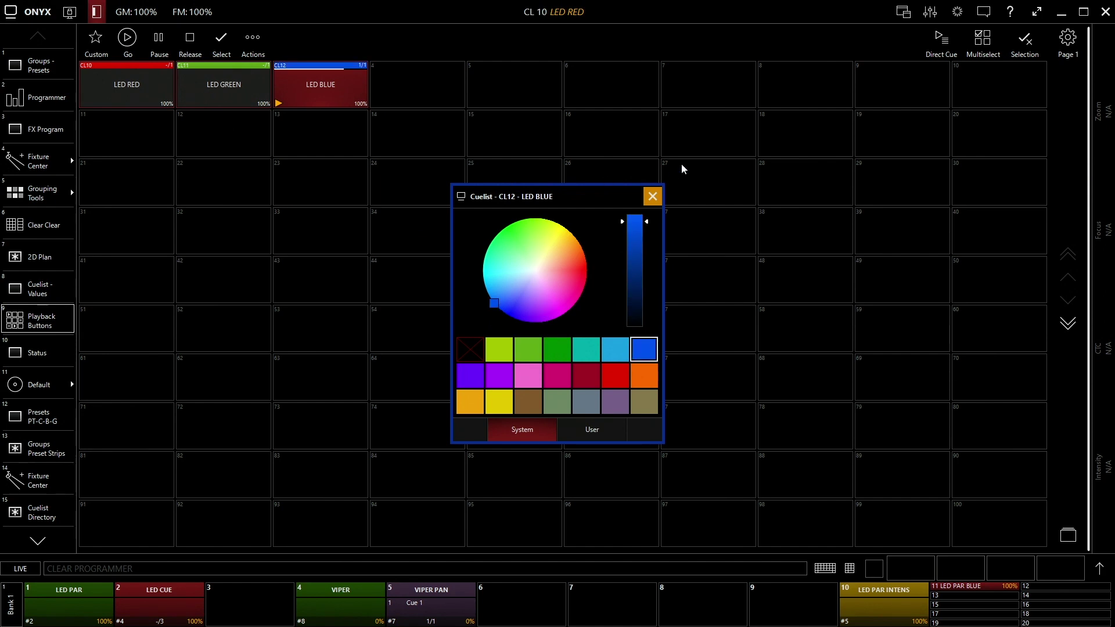
pyautogui.click(652, 196)
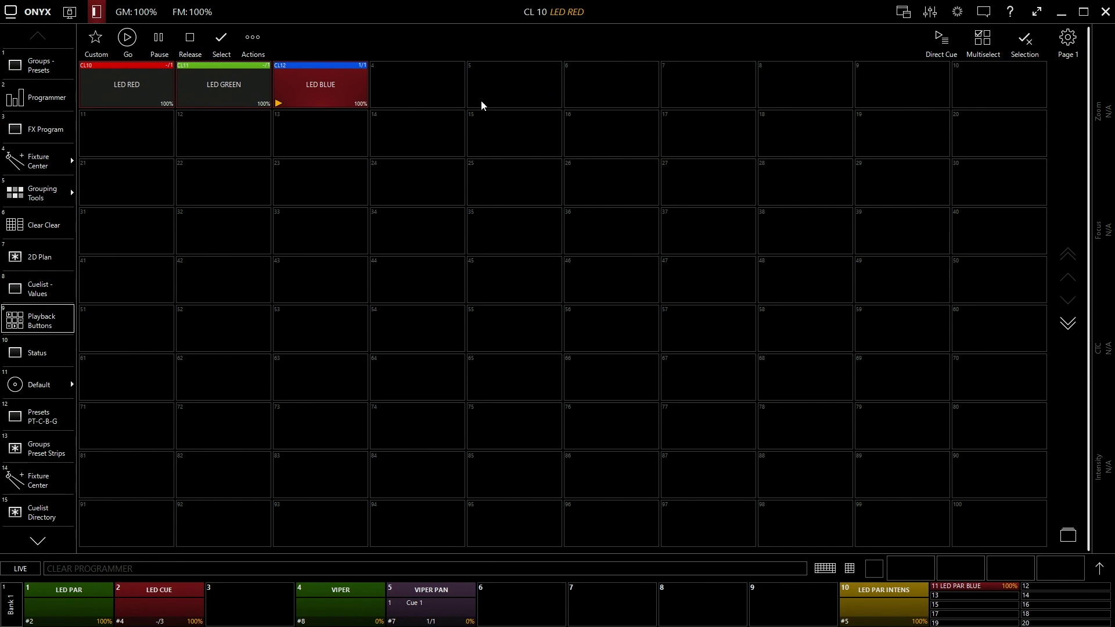
pyautogui.click(1070, 38)
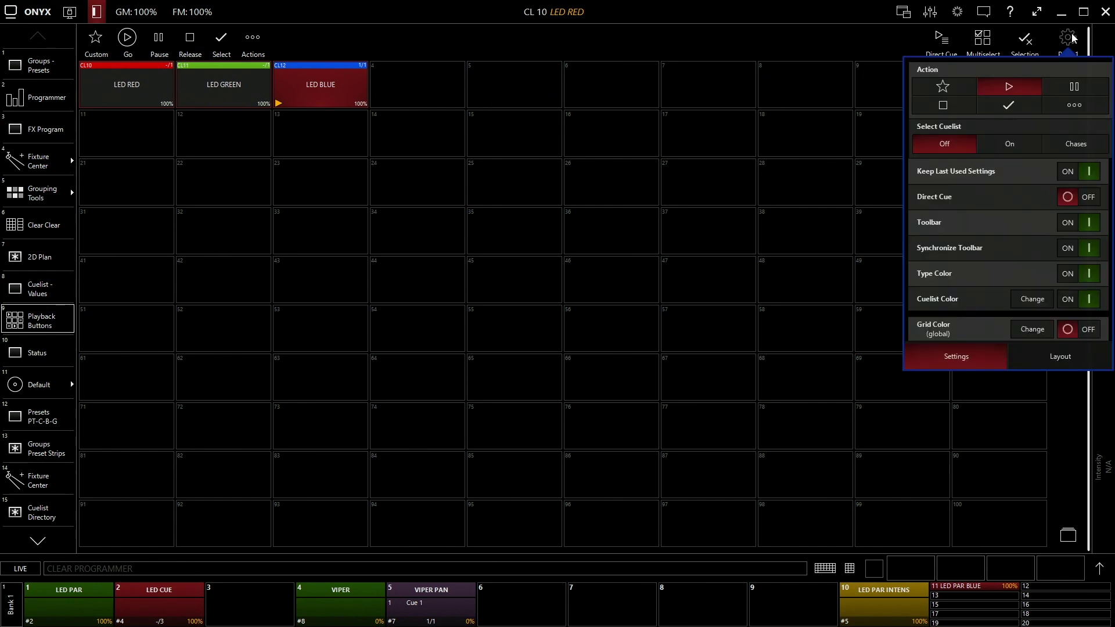
pyautogui.click(1051, 300)
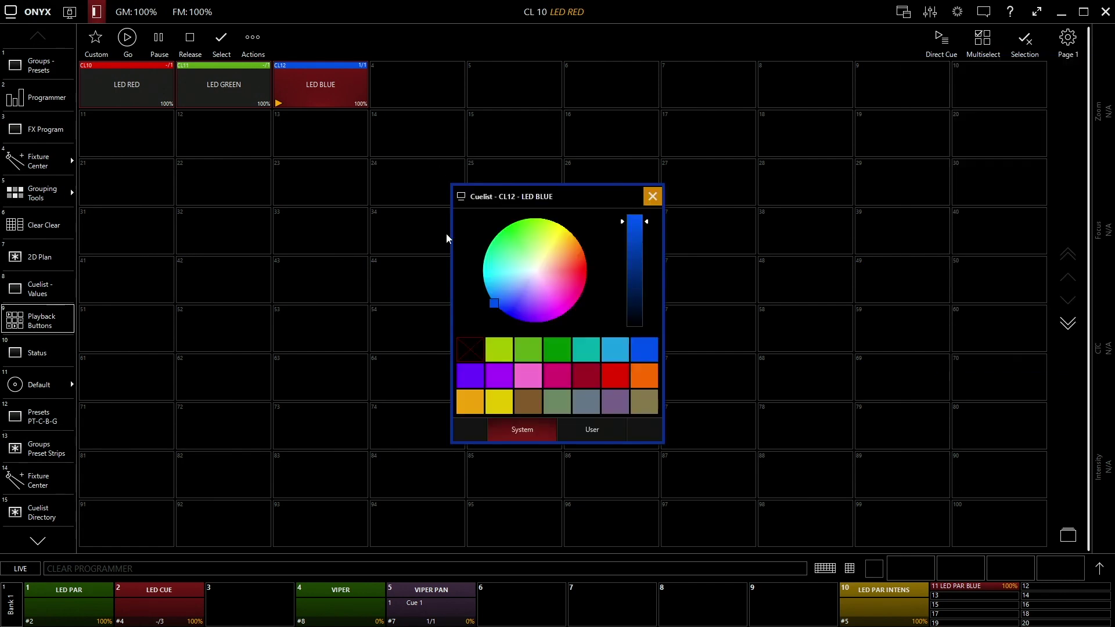
pyautogui.moveTo(535, 296)
pyautogui.mouseDown()
pyautogui.moveTo(527, 256)
pyautogui.moveTo(552, 255)
pyautogui.mouseUp()
pyautogui.moveTo(635, 223); pyautogui.dragTo(643, 253)
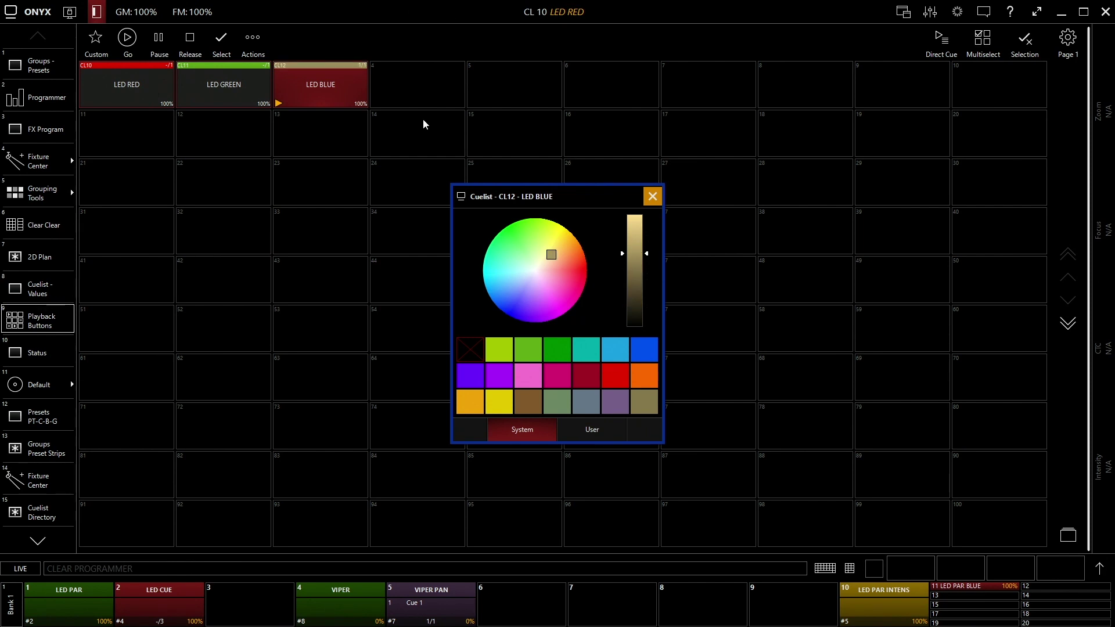
pyautogui.click(642, 350)
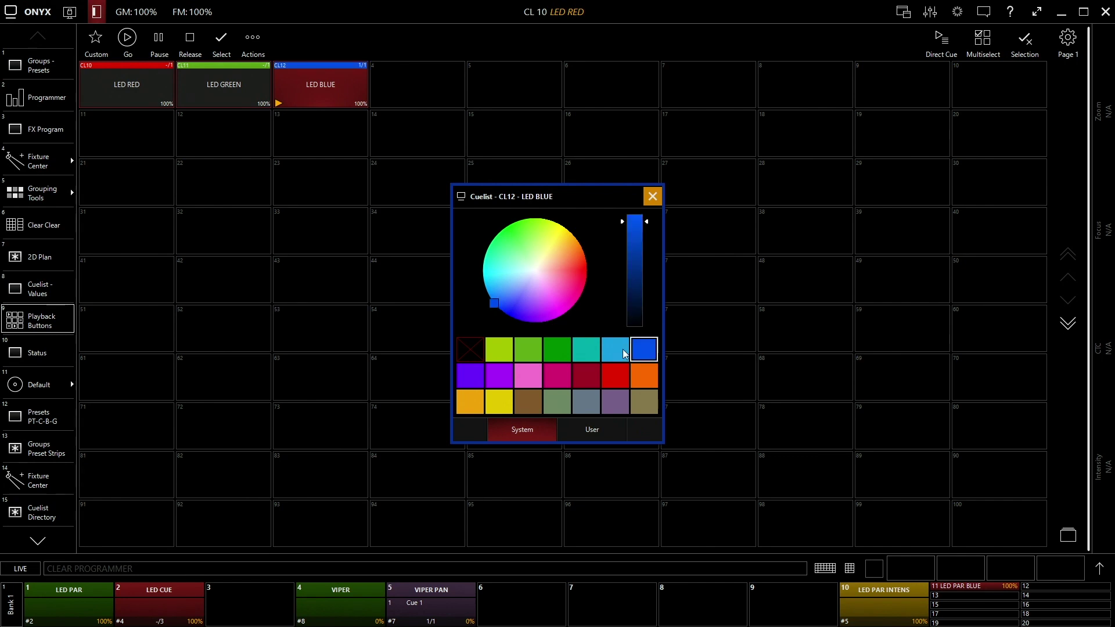
pyautogui.click(652, 196)
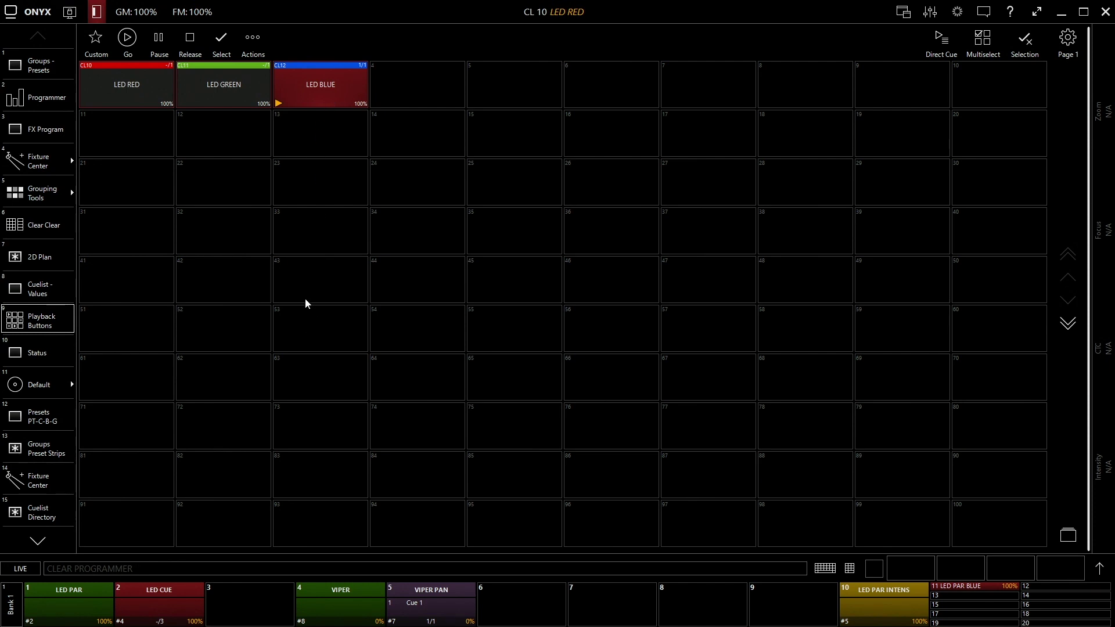
# - With multiselect on, select LED GREEN and LED RED, fire Go, then turn multiselect off
pyautogui.click(983, 41)
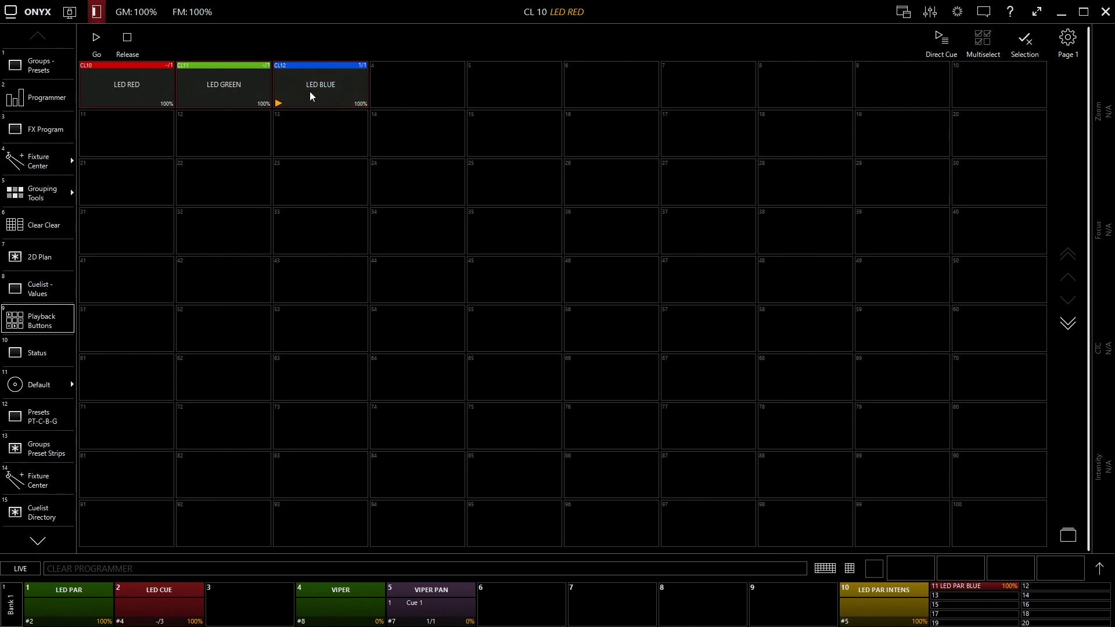
pyautogui.click(250, 98)
pyautogui.click(134, 91)
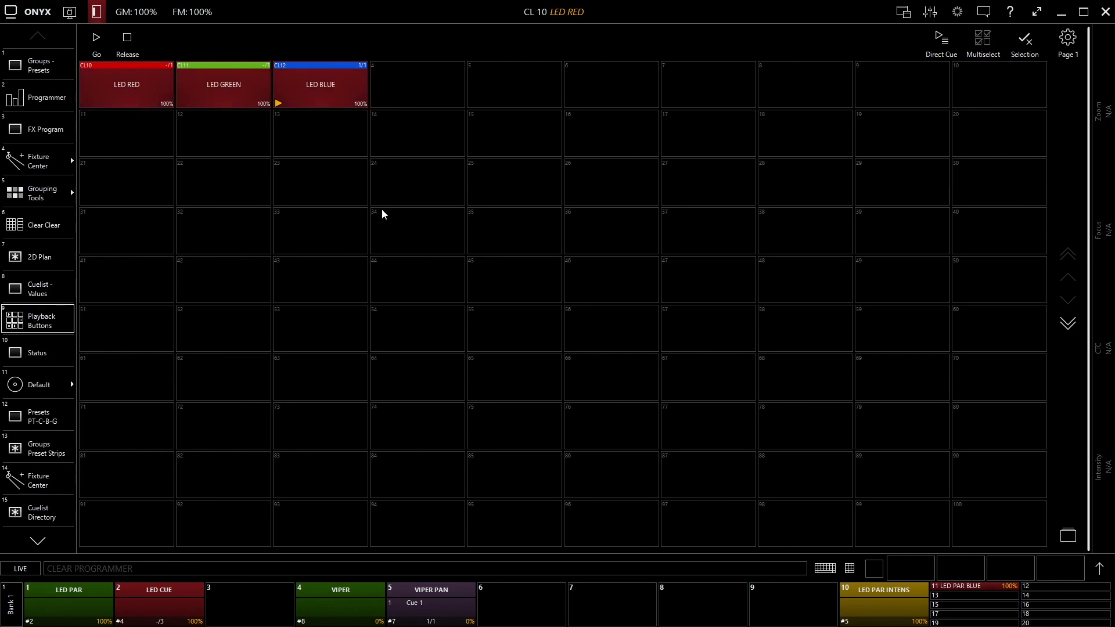
pyautogui.click(116, 87)
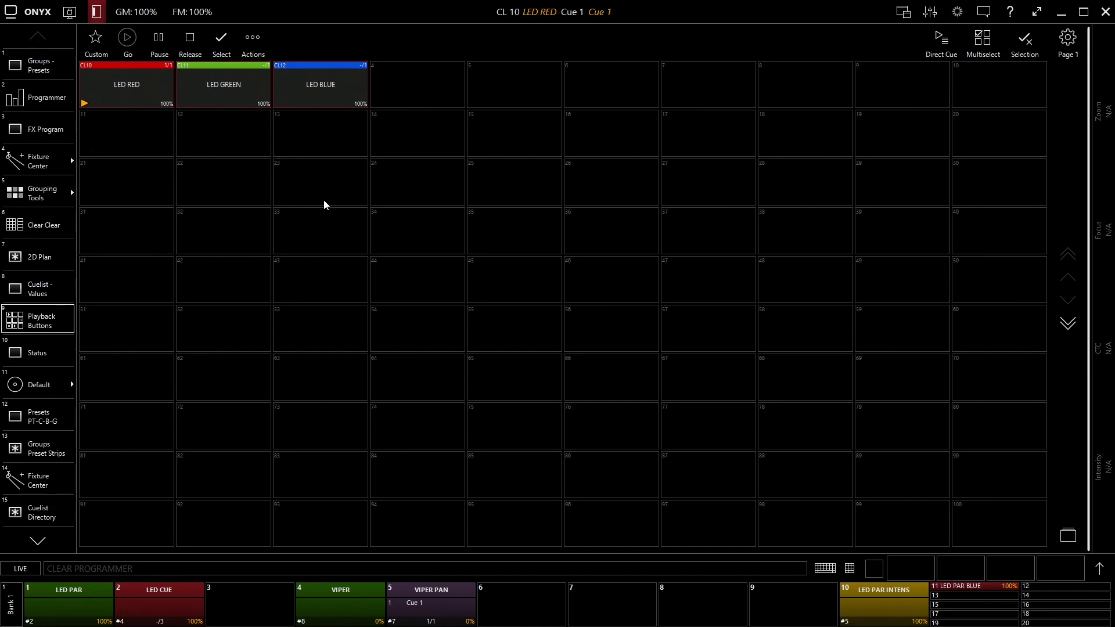
pyautogui.click(990, 58)
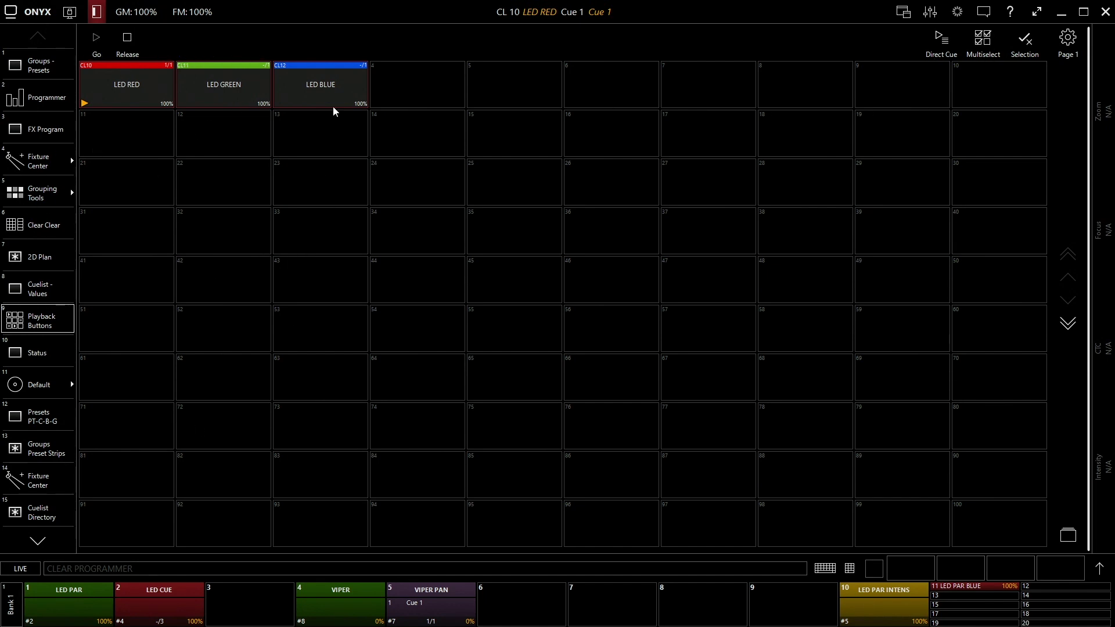
pyautogui.click(97, 38)
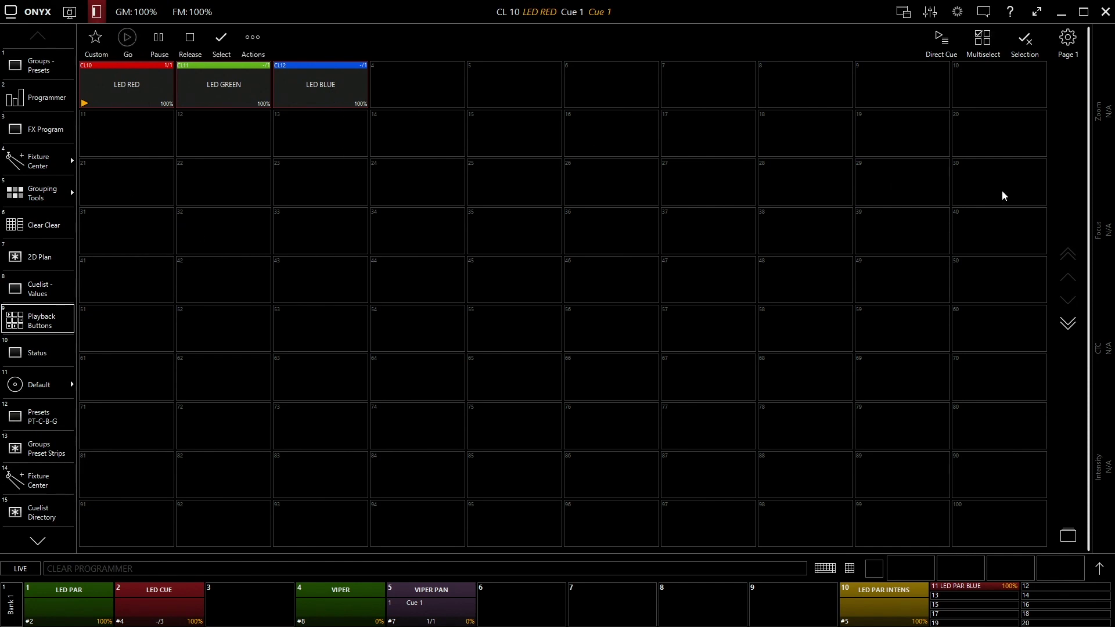